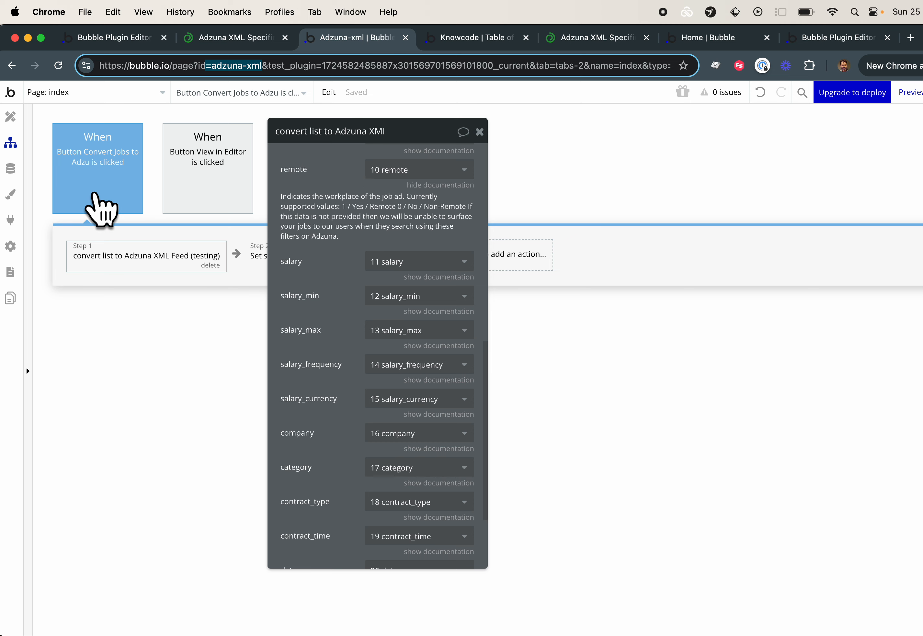
Open the app's data types and examine the job type's name and fields, including the 20 date field's type
left_click(10, 168)
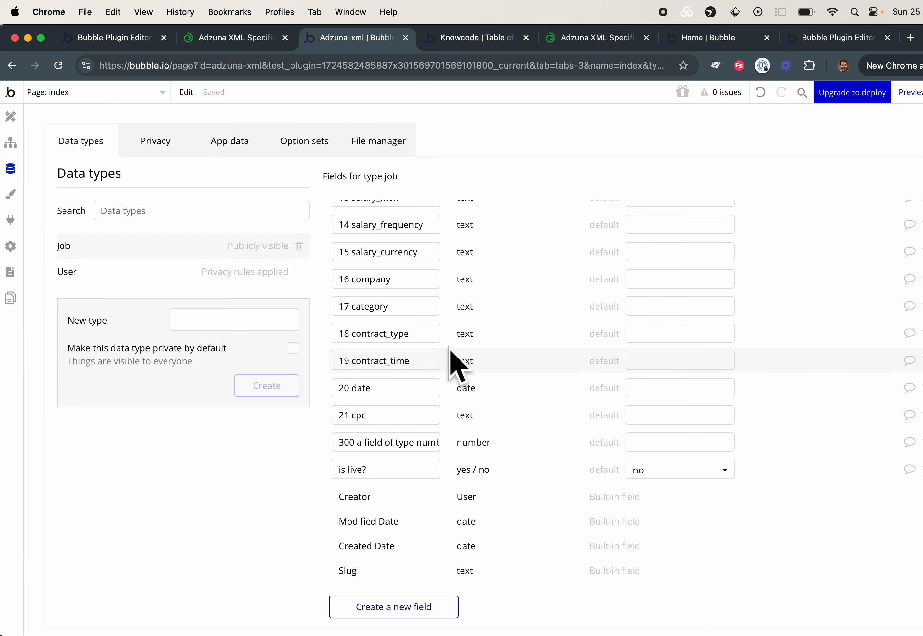
scroll(459, 366, "up", 10)
double_click(440, 223)
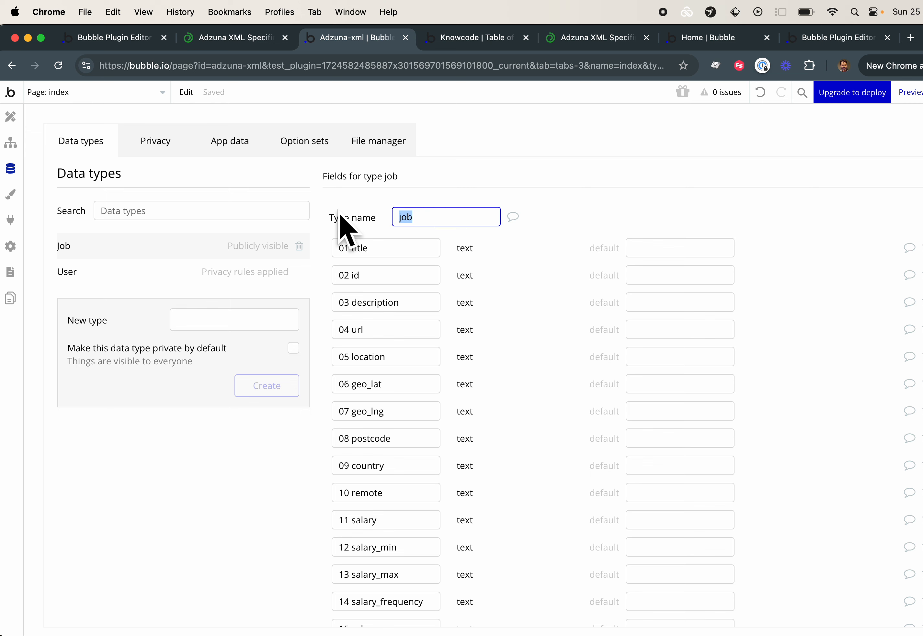
scroll(443, 329, "down", 5)
scroll(450, 337, "down", 4)
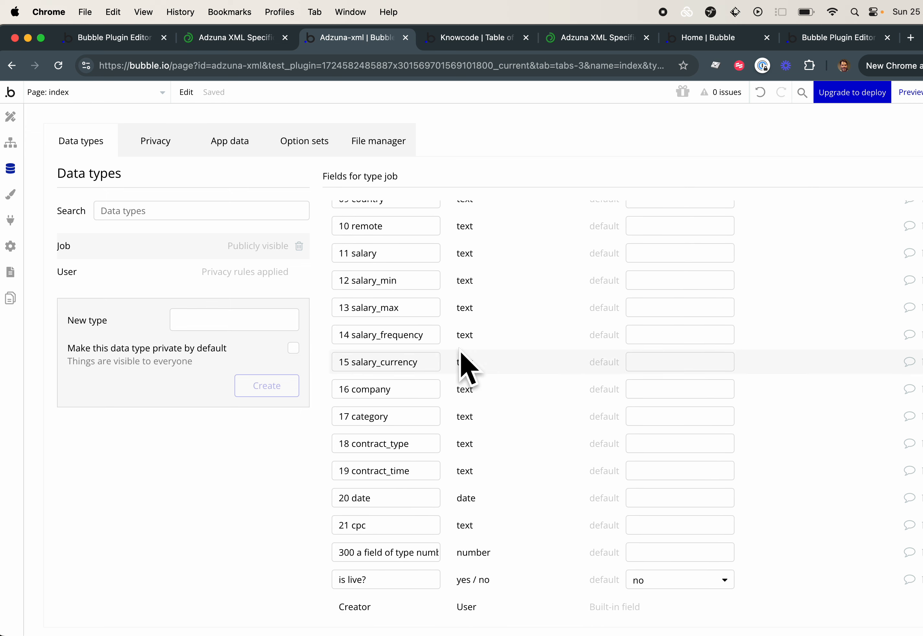
left_click_drag(433, 500, 291, 498)
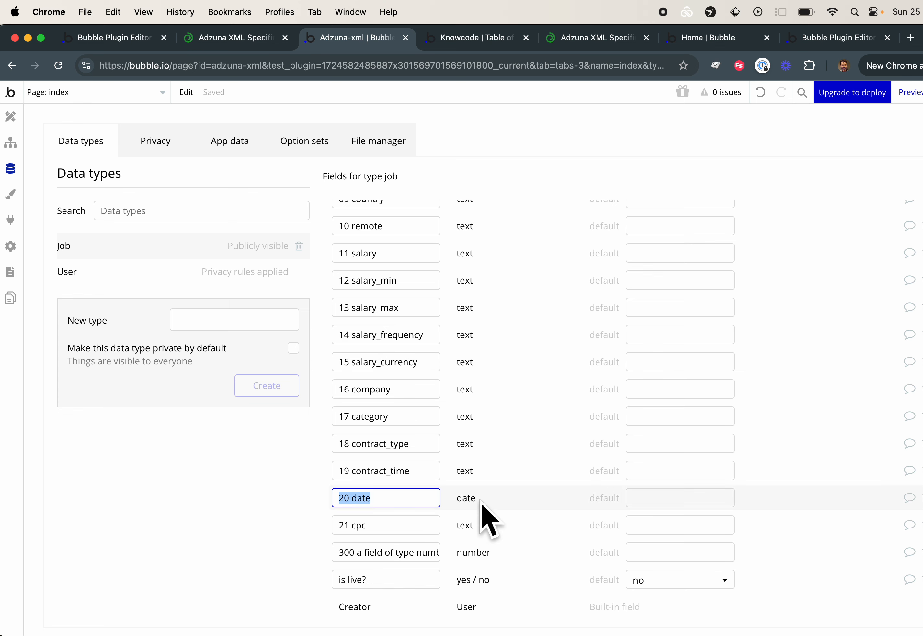
scroll(380, 491, "up", 10)
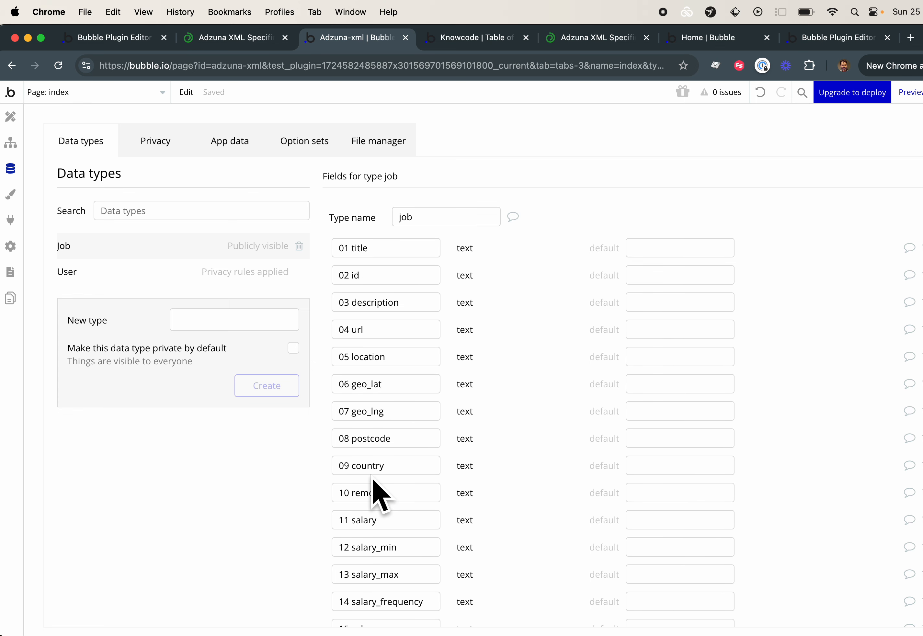
Examine the job type's salary fields: 11 salary, 12 salary_min and 13 salary_max
scroll(373, 481, "down", 2)
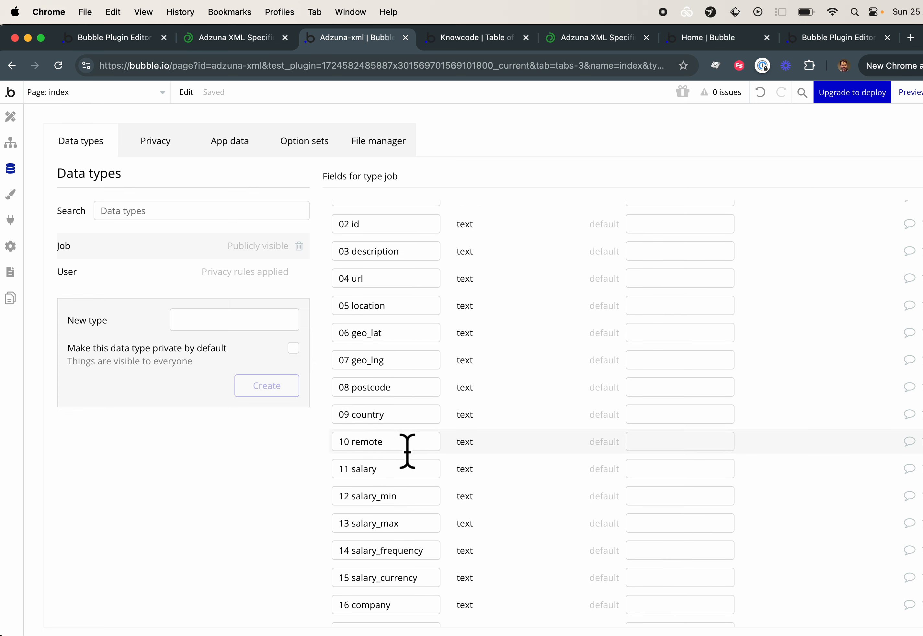
scroll(406, 450, "down", 1)
left_click_drag(406, 457, 260, 447)
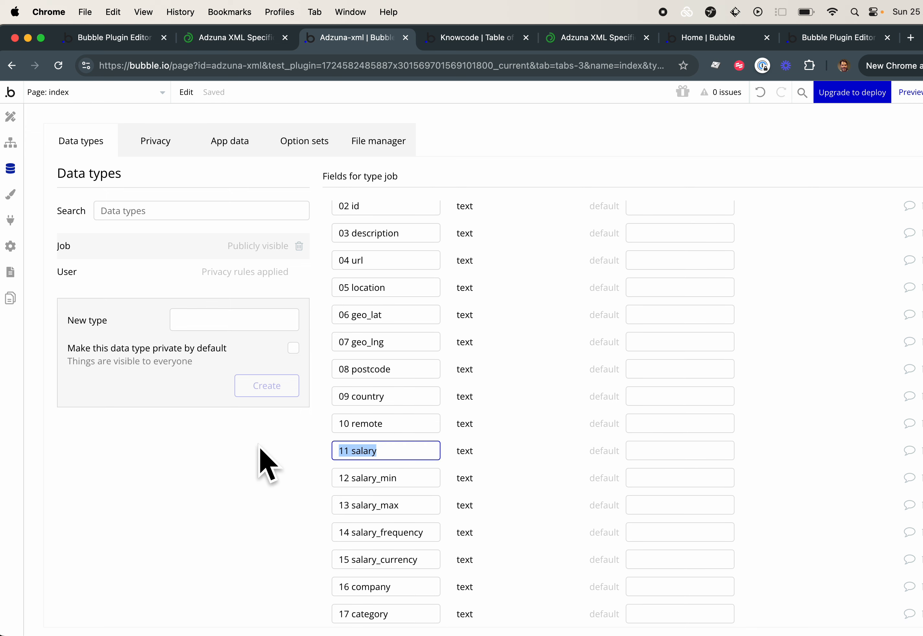
left_click_drag(407, 480, 330, 484)
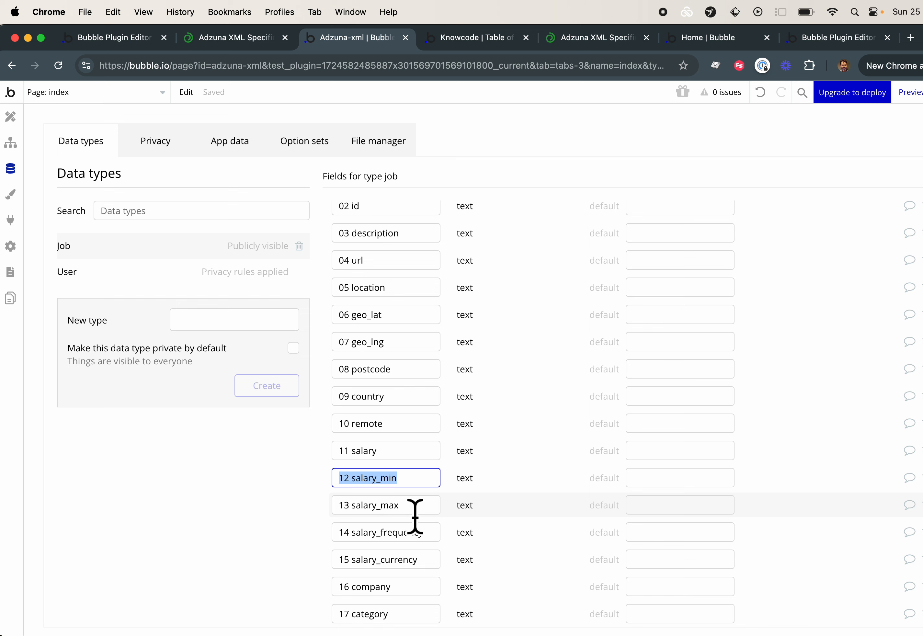
left_click_drag(414, 508, 299, 515)
scroll(428, 563, "down", 3)
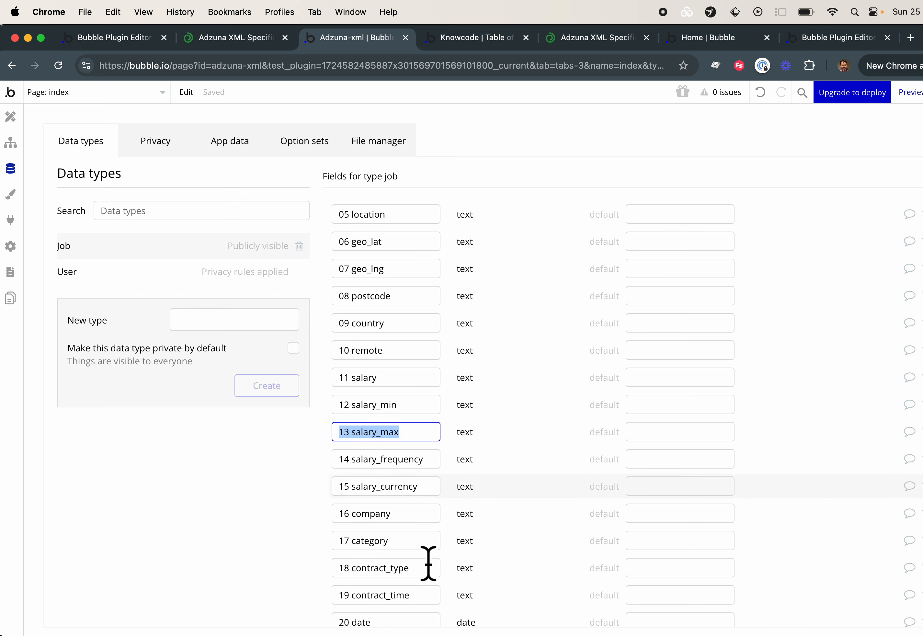
scroll(428, 563, "down", 3)
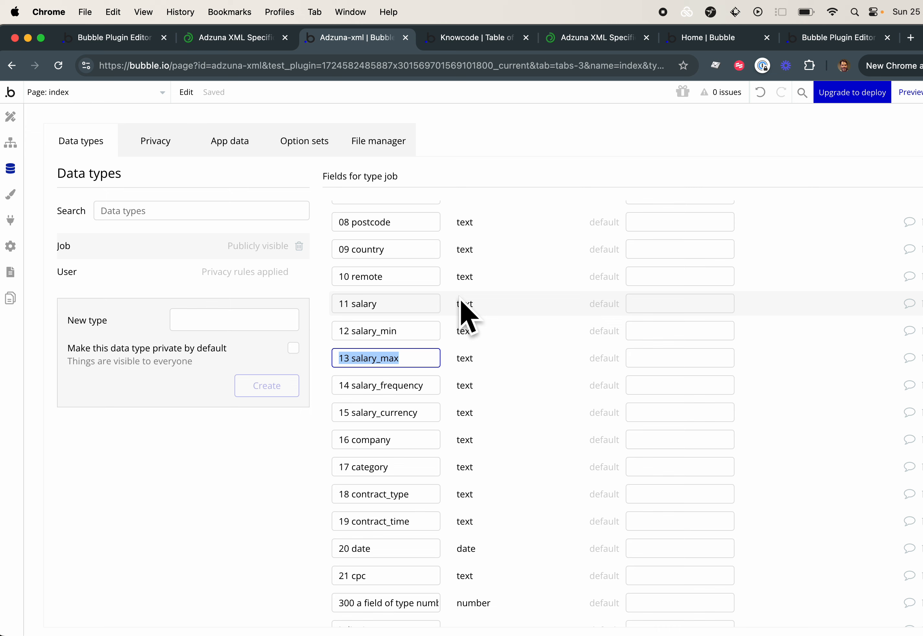
Review the full list of job fields again, down to 16 company and 17 category
scroll(409, 338, "up", 1)
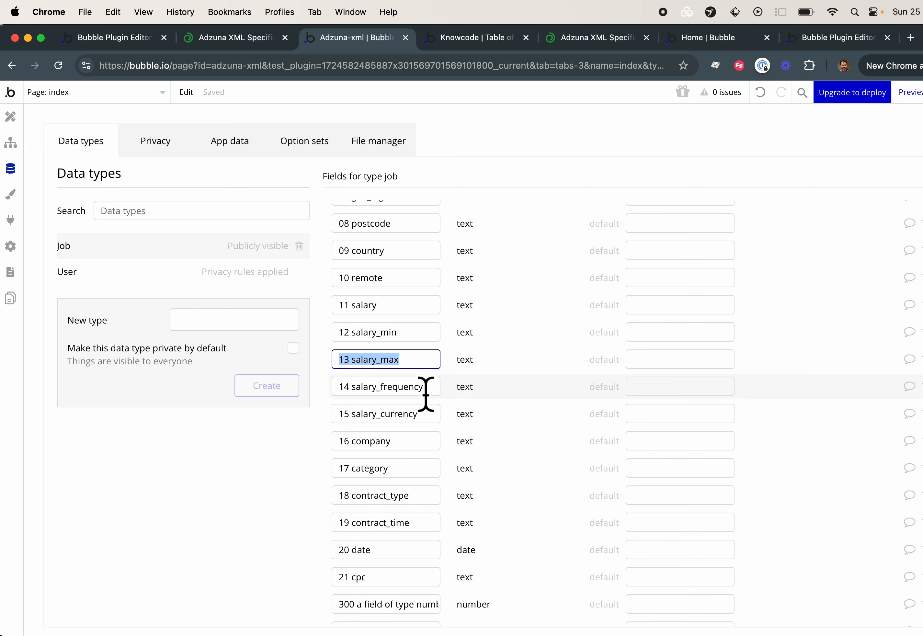
mouse_move(426, 395)
scroll(437, 463, "up", 5)
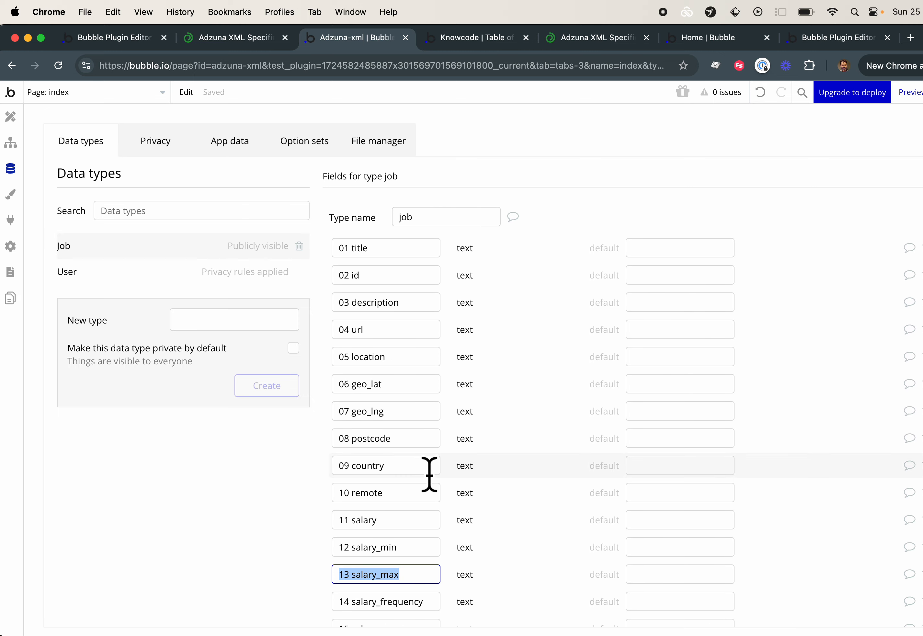
scroll(430, 490, "down", 5)
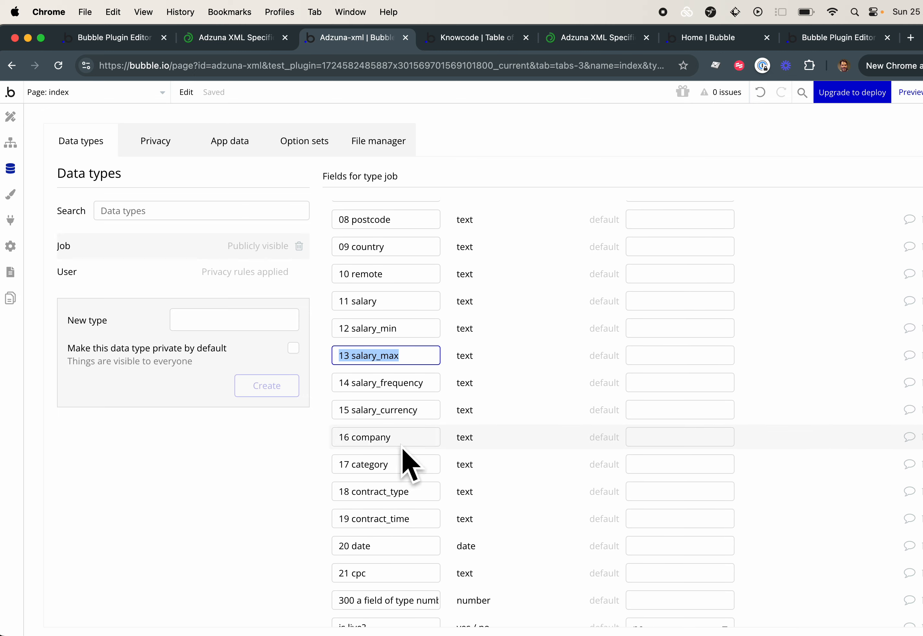
left_click(418, 440)
mouse_move(420, 469)
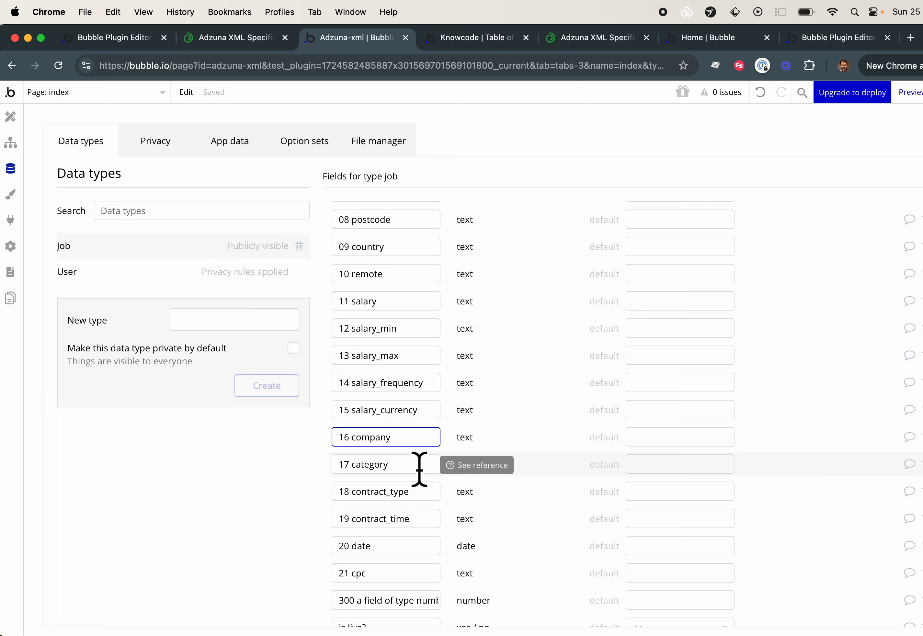
Switch to the Adzuna XML specification page and check the acceptable values for contract_type
left_click(10, 118)
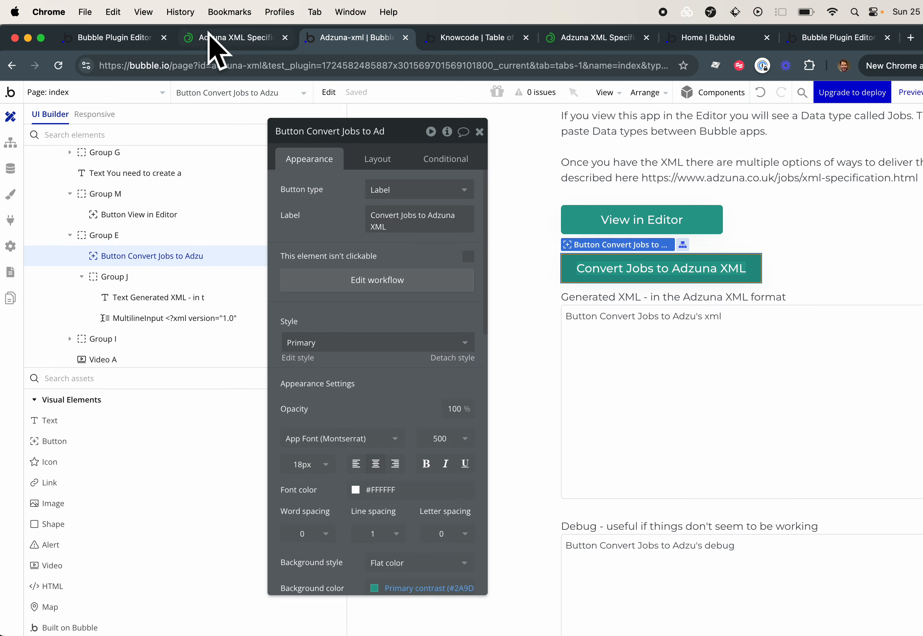
left_click(220, 37)
left_click(120, 295)
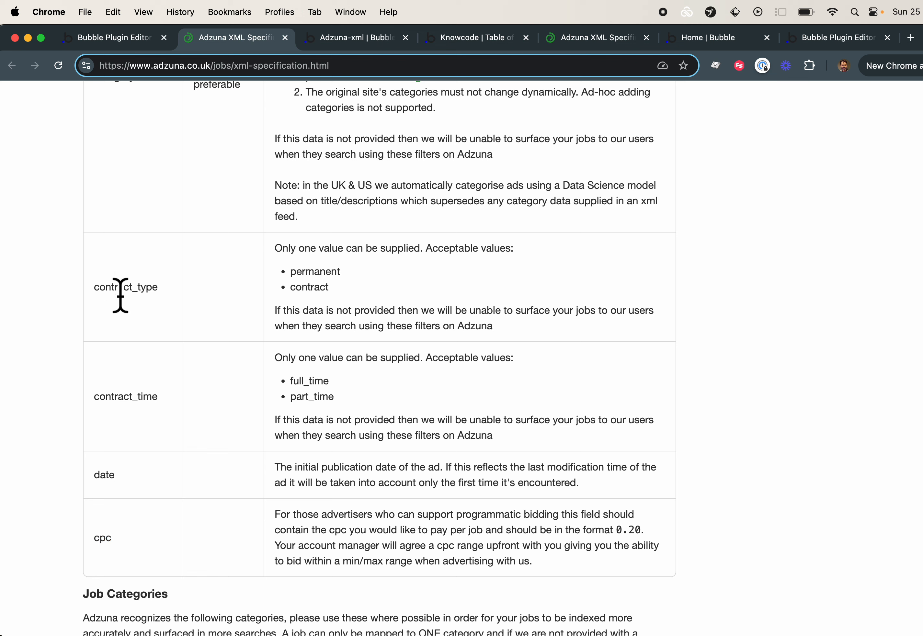
double_click(120, 294)
double_click(325, 278)
left_click(322, 297)
double_click(322, 294)
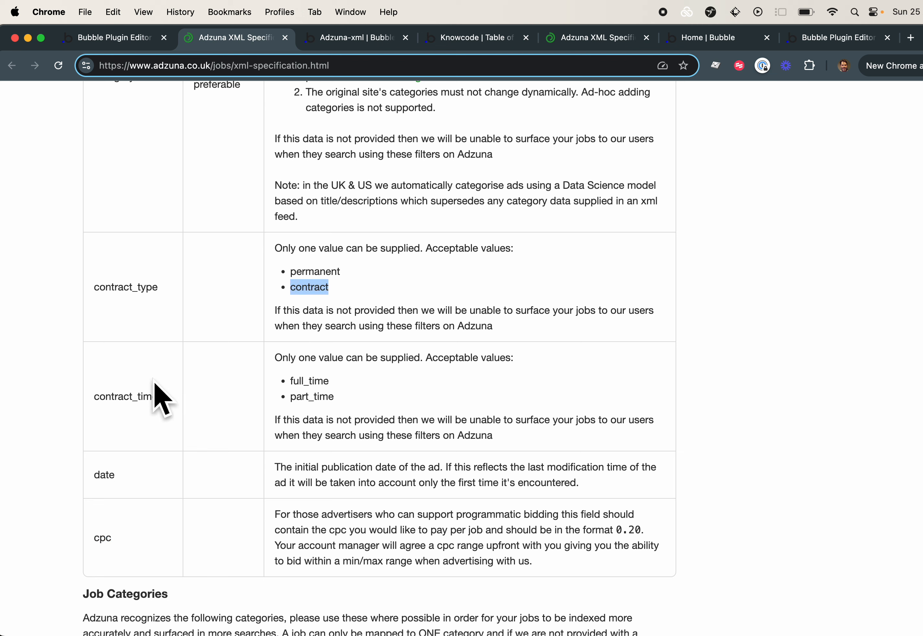
Check the acceptable contract_time values in the XML specification
left_click(177, 394)
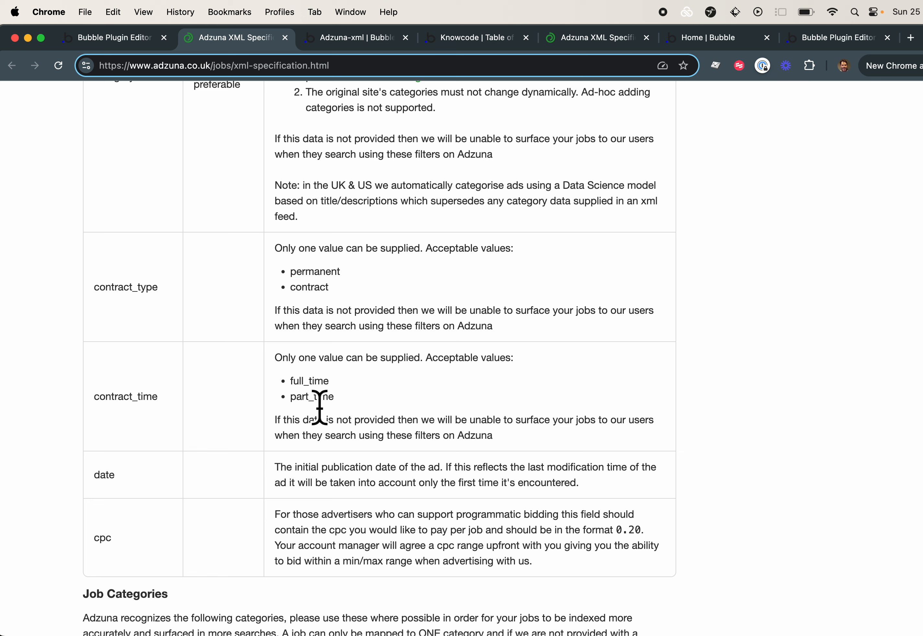
double_click(312, 382)
left_click(315, 378)
double_click(313, 380)
double_click(318, 396)
Check the specification's entries for salary_frequency, salary, country and the supported remote values
scroll(318, 402, "up", 10)
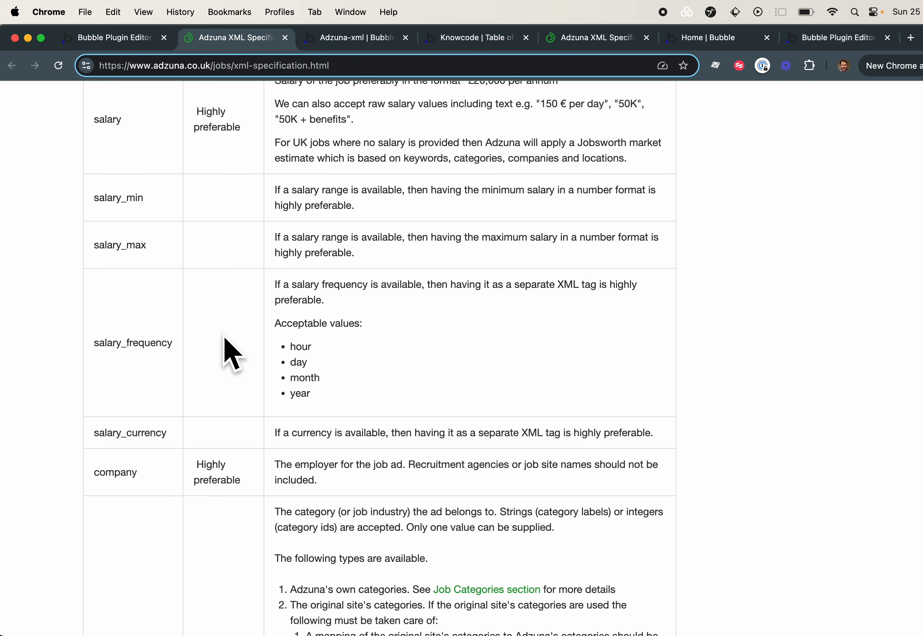
scroll(305, 382, "up", 6)
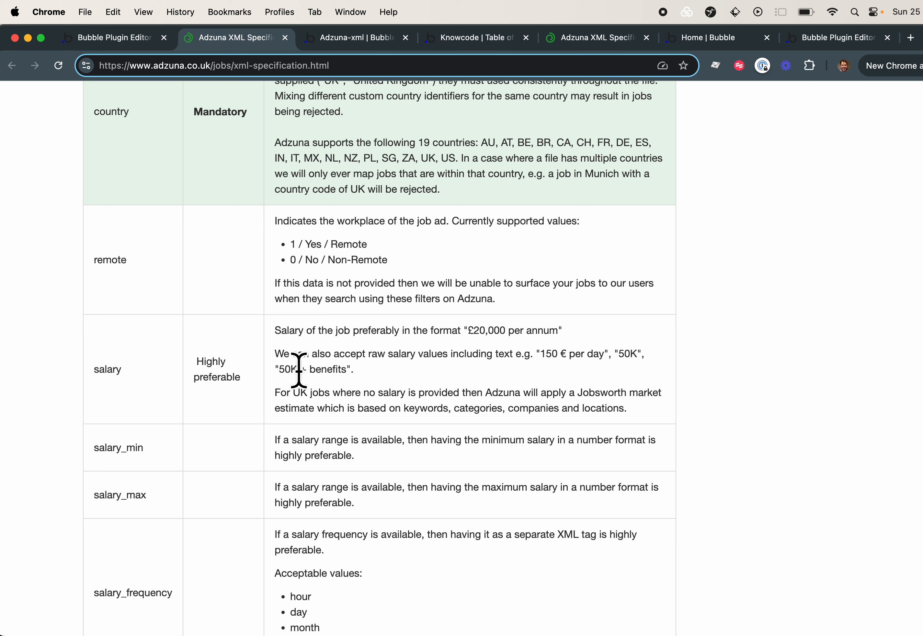
scroll(299, 370, "up", 4)
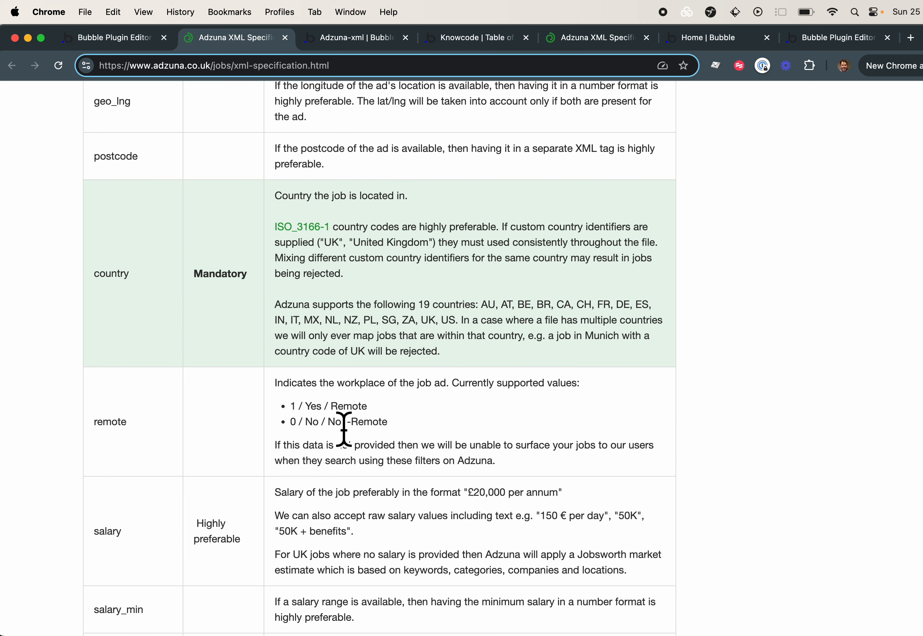
double_click(317, 406)
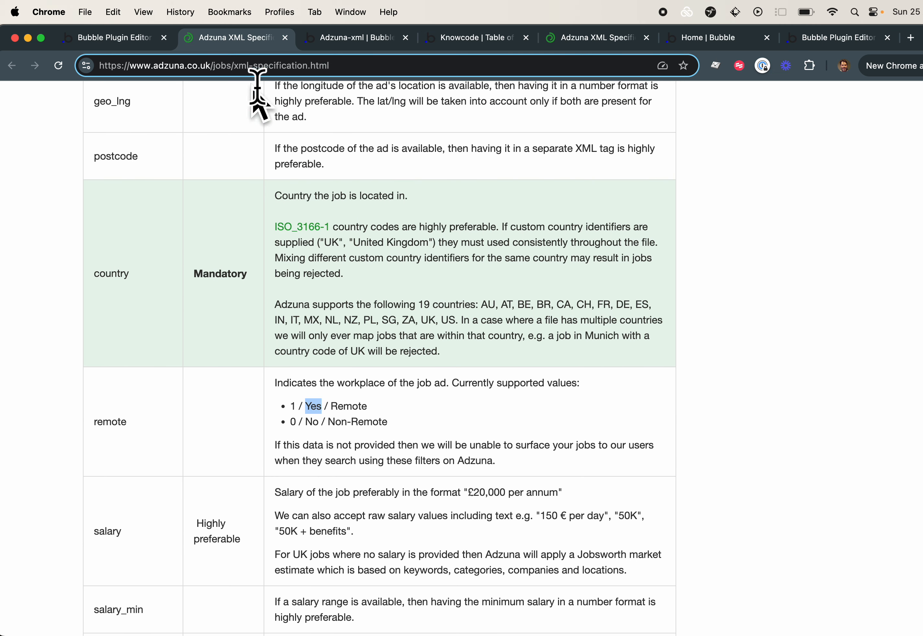
Return to the Bubble editor, open the Convert Jobs to Adzuna XML button's workflow and inspect its job search constraints
left_click(331, 43)
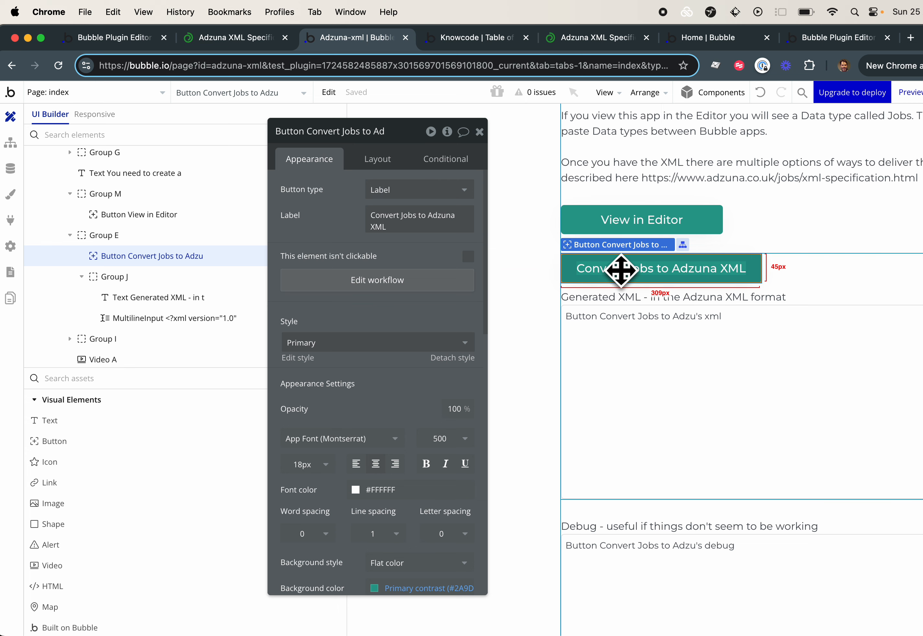
scroll(622, 267, "right", 3)
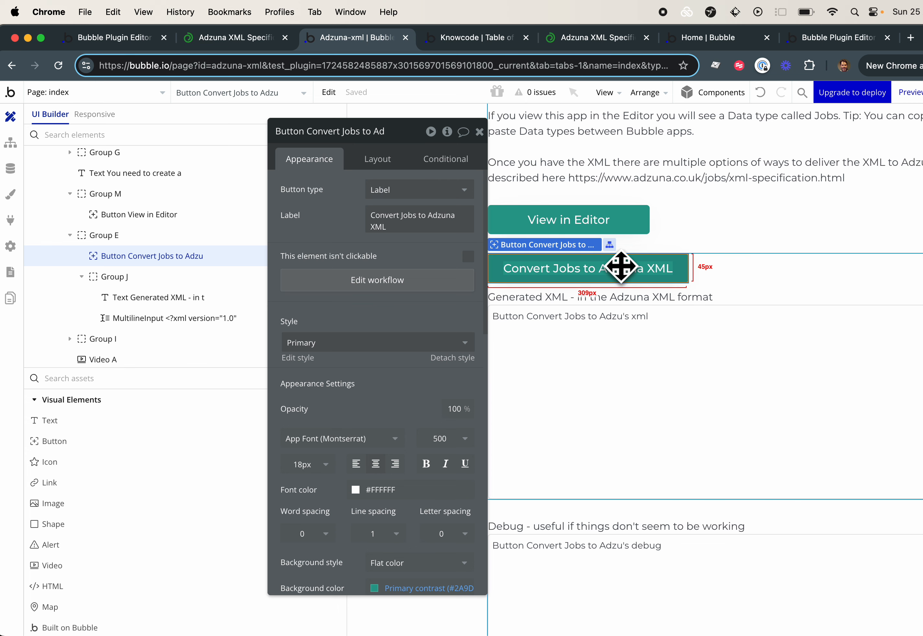
left_click(381, 283)
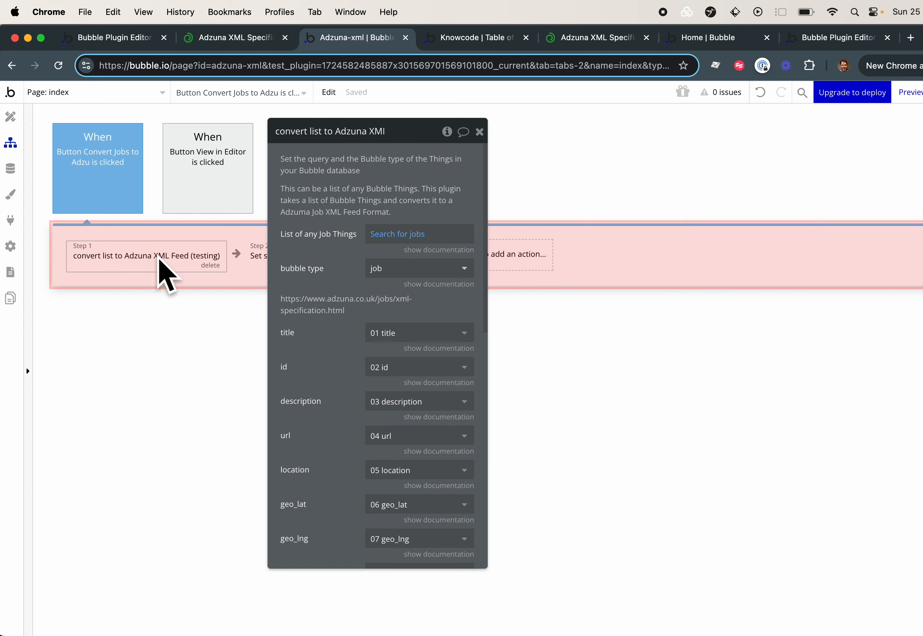
left_click(388, 235)
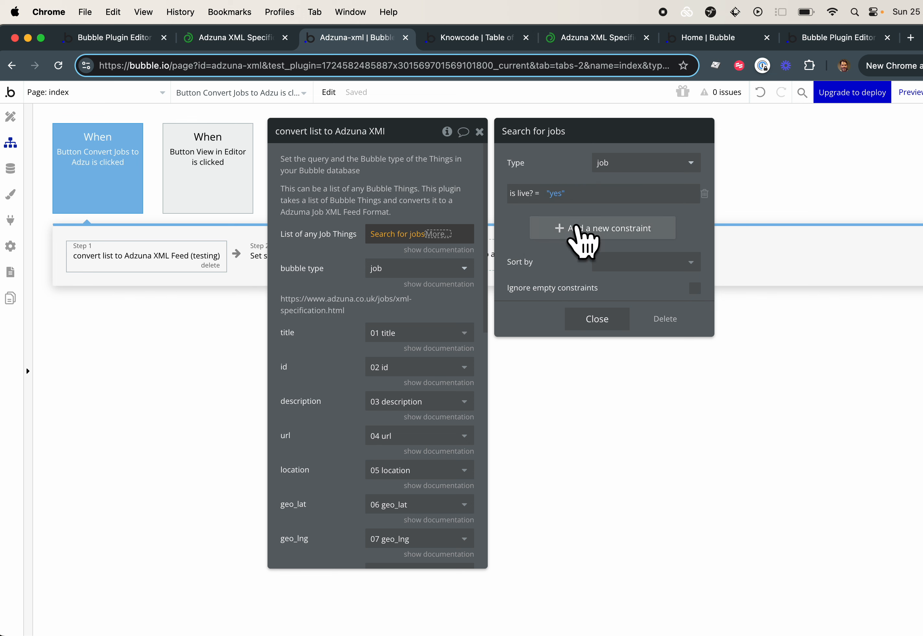
left_click(295, 270)
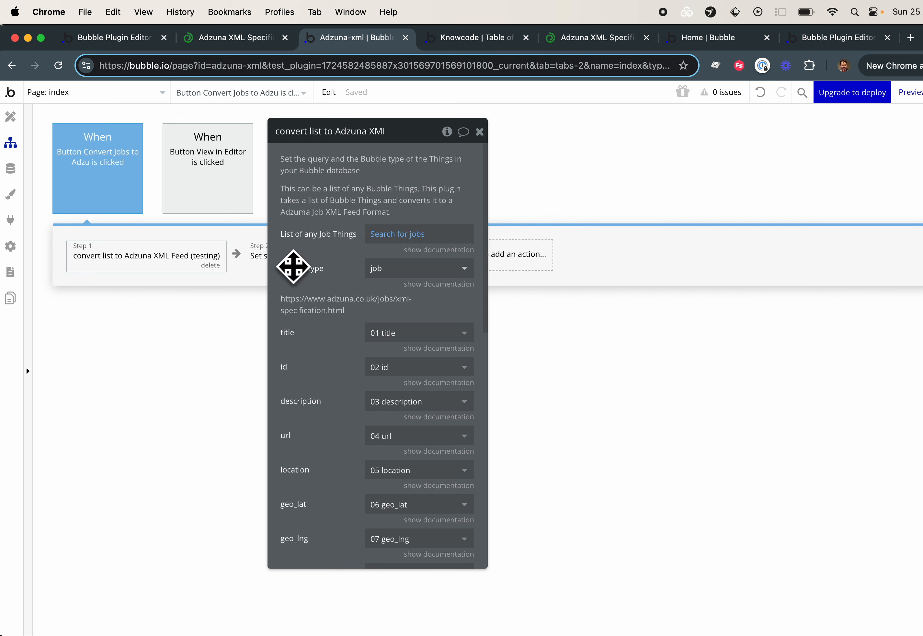
Choose job as the bubble type in the convert list action and review the field mappings
left_click(392, 270)
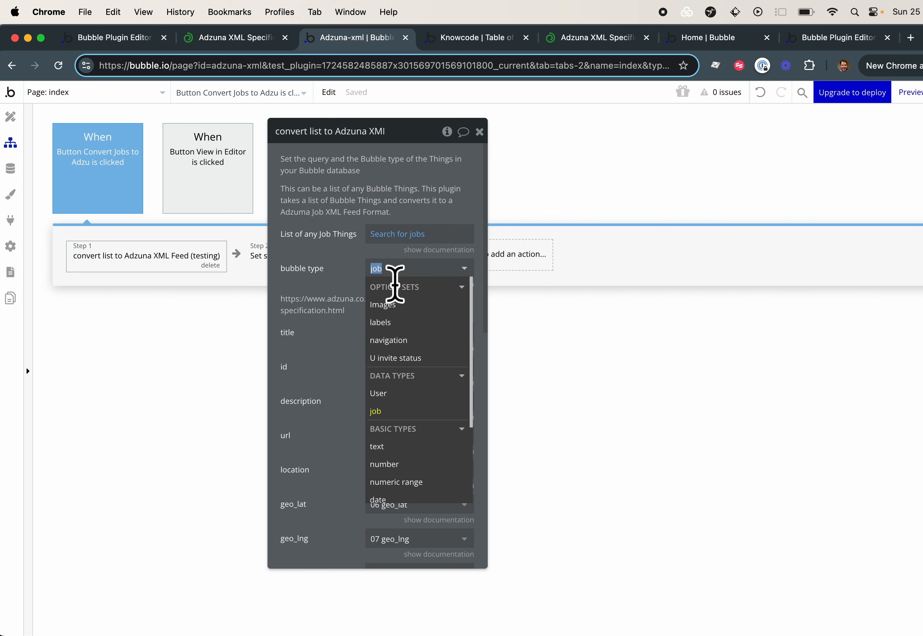
left_click(380, 411)
scroll(300, 325, "down", 12)
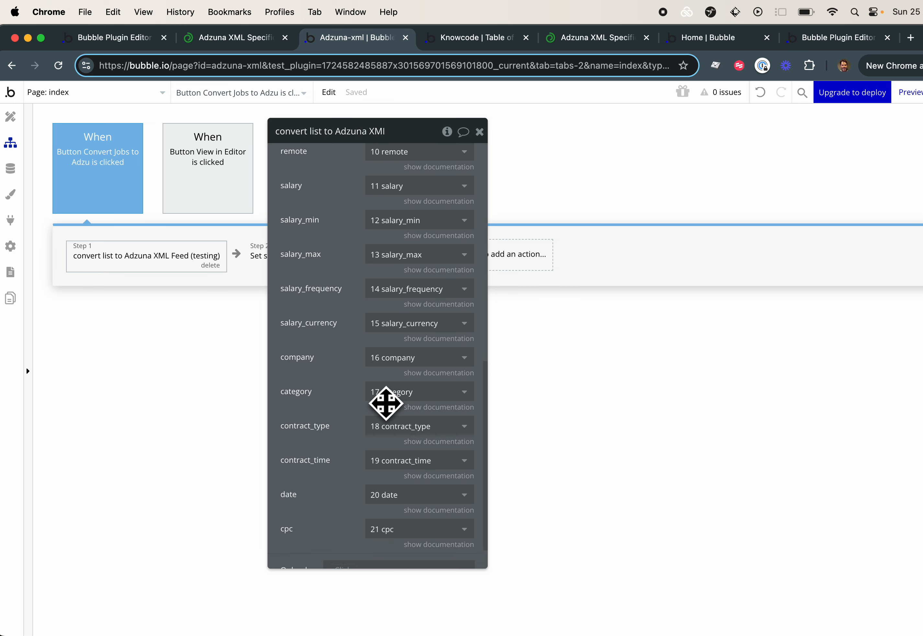
scroll(386, 403, "up", 10)
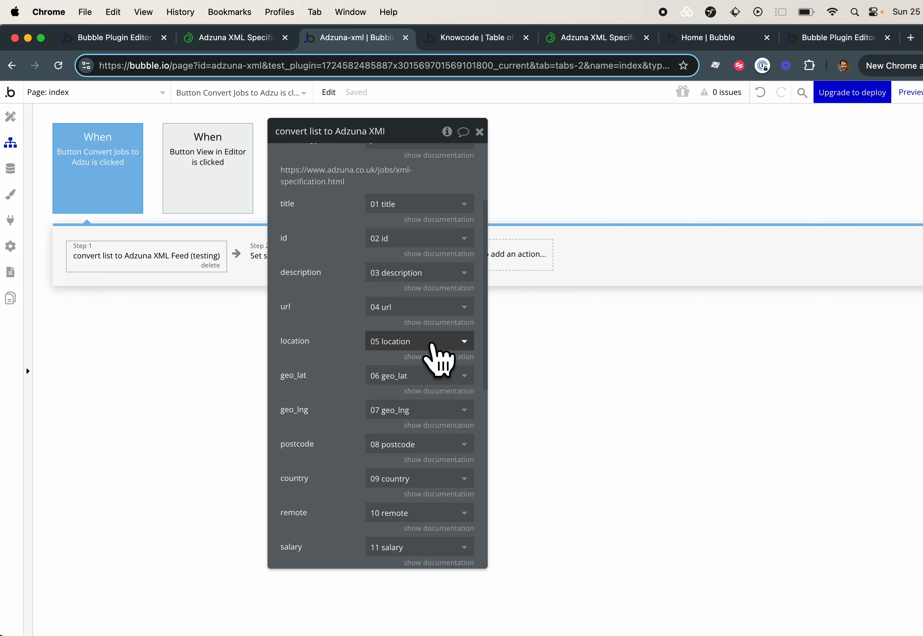
Look at the field choices for geo_lat and show that field's documentation
left_click(422, 376)
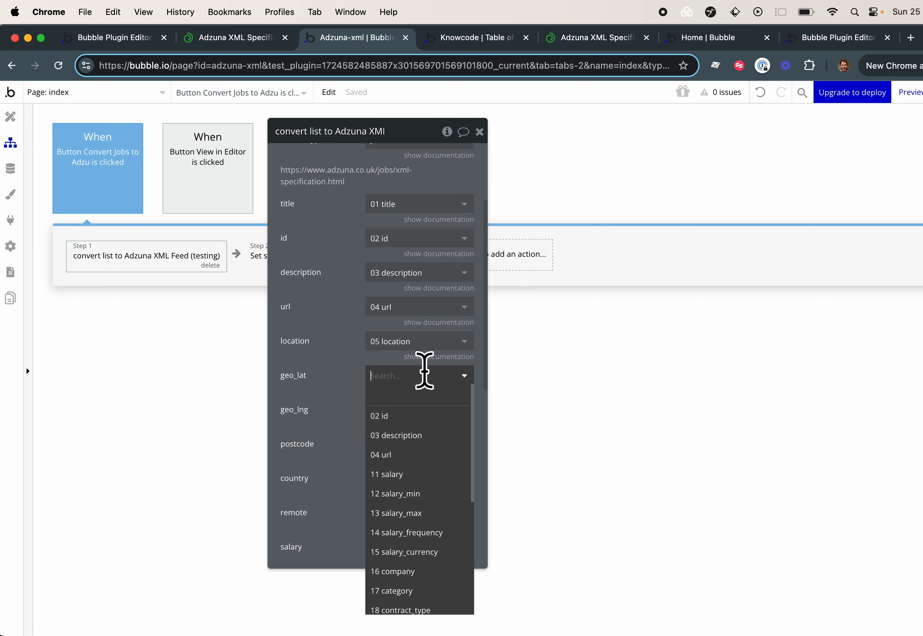
left_click(328, 364)
left_click(417, 391)
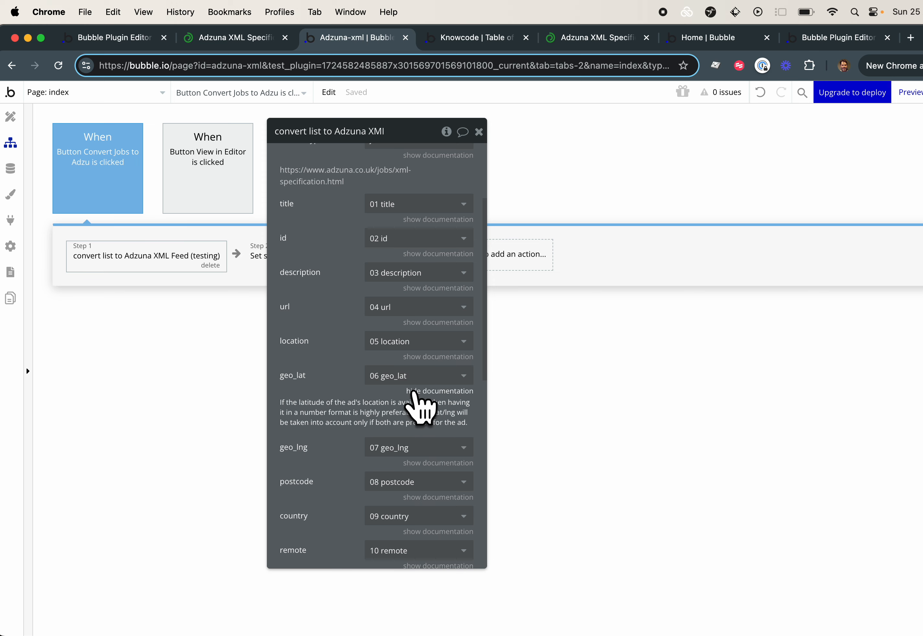
left_click(400, 273)
Inspect the Set state action, and show the title field's documentation in the convert list action
left_click(258, 256)
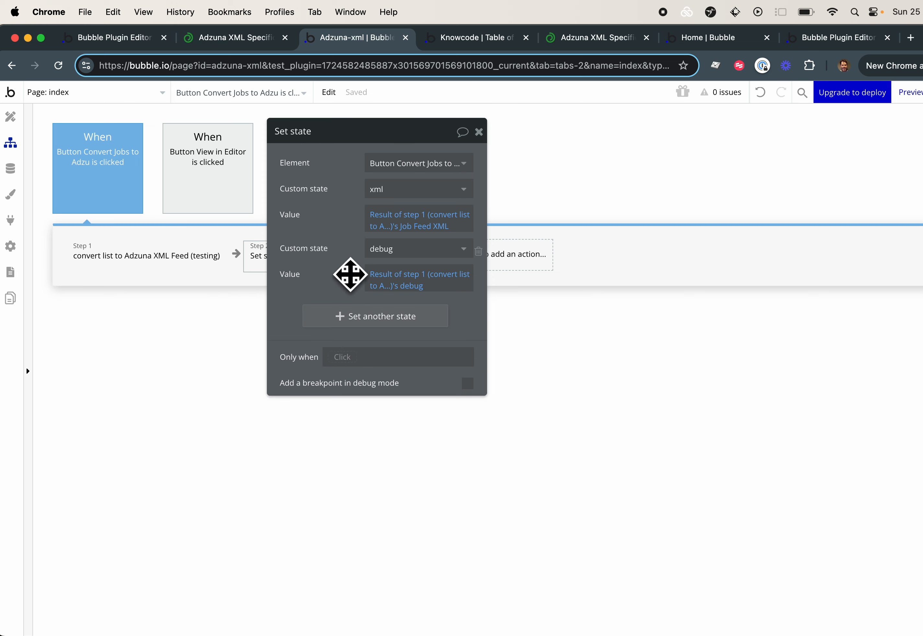
left_click(120, 262)
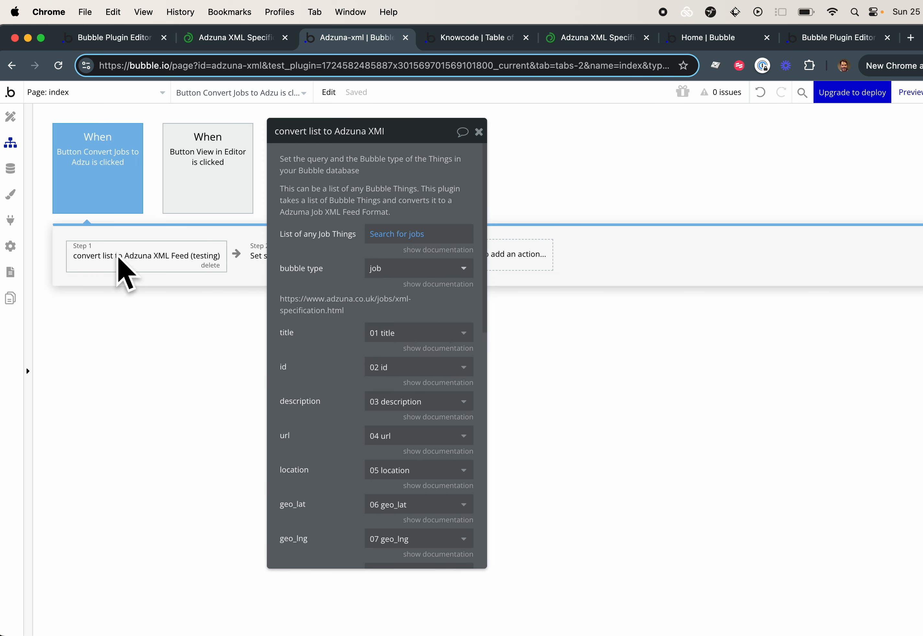
left_click(433, 348)
scroll(387, 373, "down", 5)
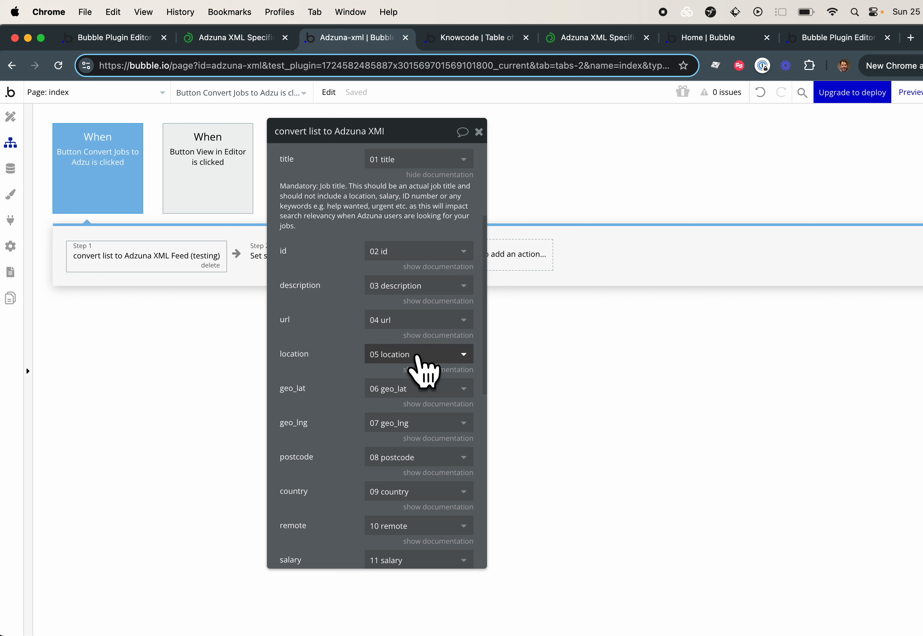
Review the remaining field mappings of the convert list action, from id through date
scroll(422, 372, "down", 6)
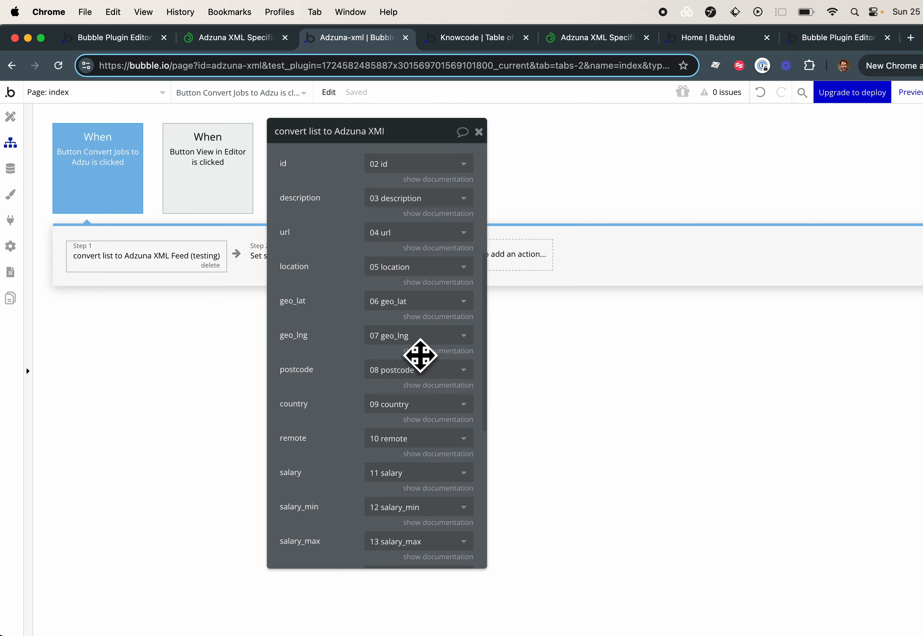
scroll(420, 355, "down", 3)
scroll(426, 370, "up", 10)
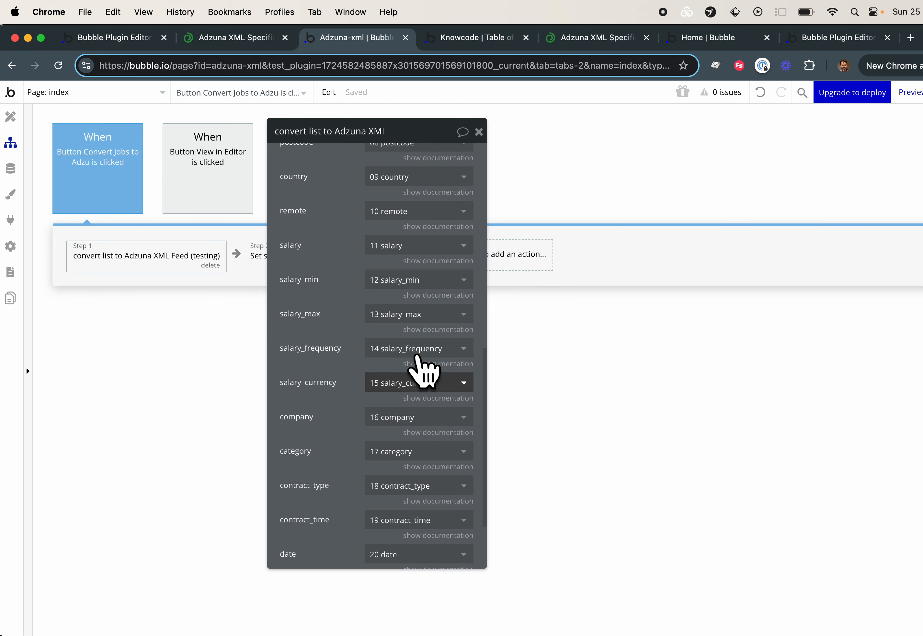
scroll(418, 357, "up", 4)
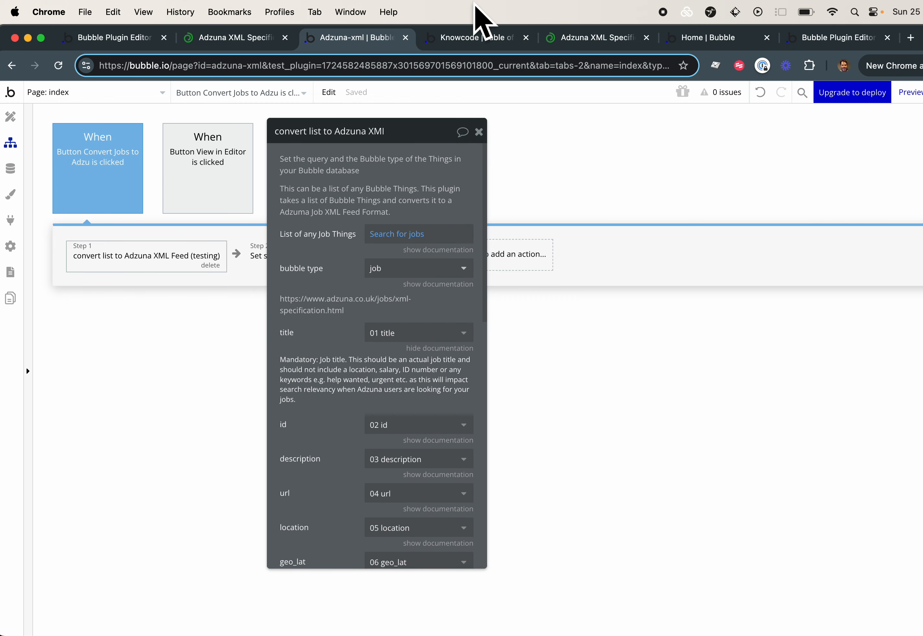
On the Knowcode demo page, run Convert Jobs to Adzuna XML and look through the generated XML
left_click(466, 36)
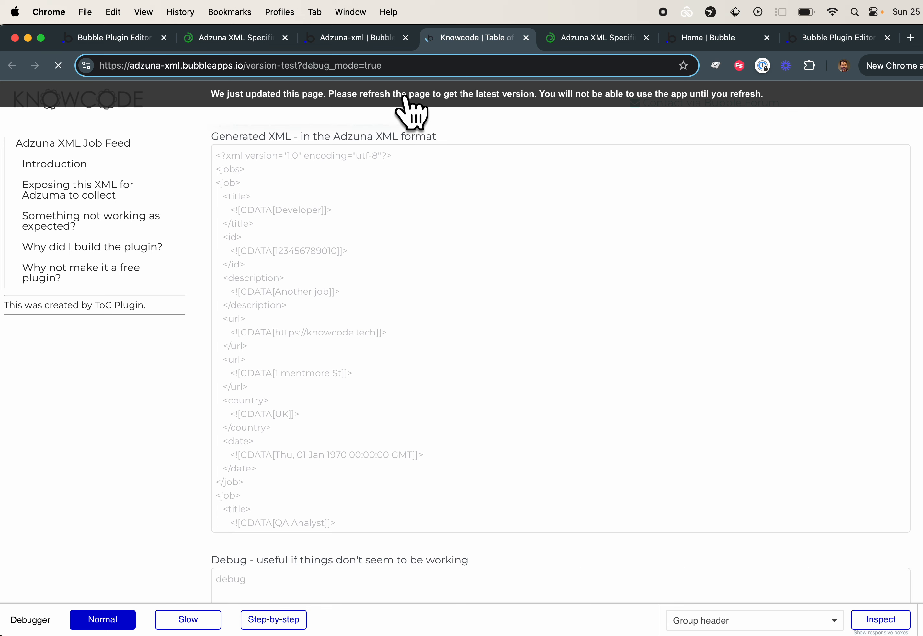
scroll(432, 326, "up", 5)
left_click(316, 297)
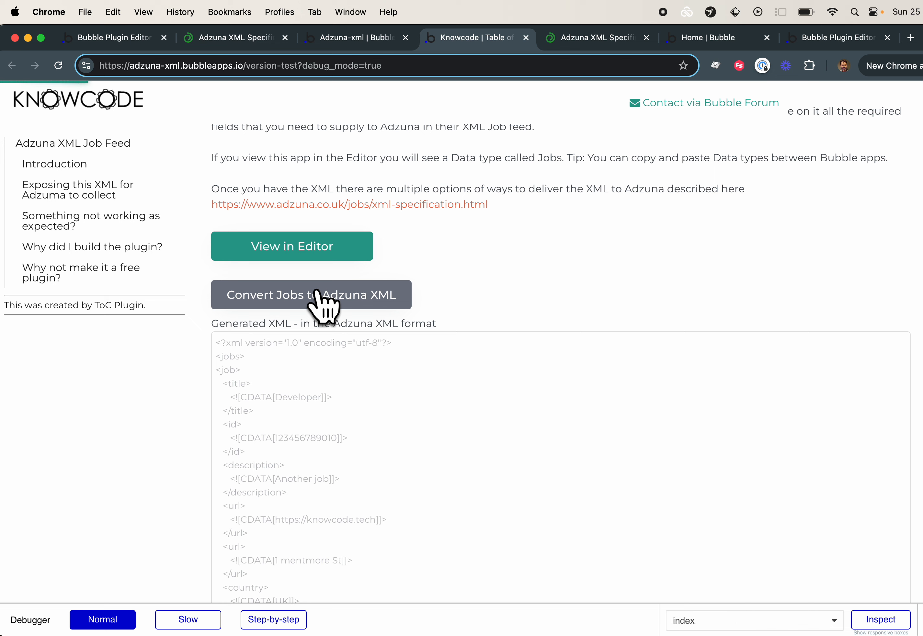
scroll(363, 458, "down", 10)
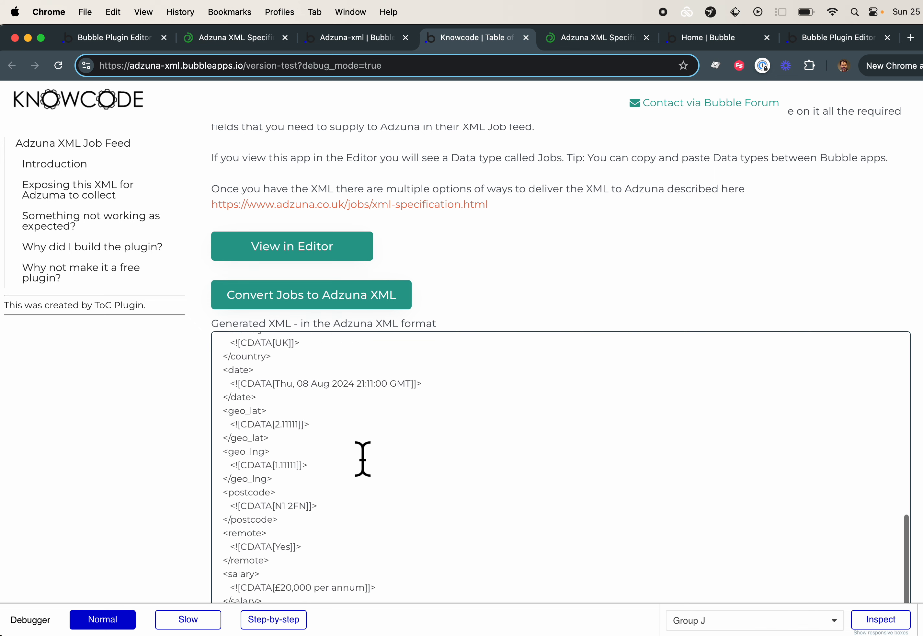
scroll(363, 459, "down", 5)
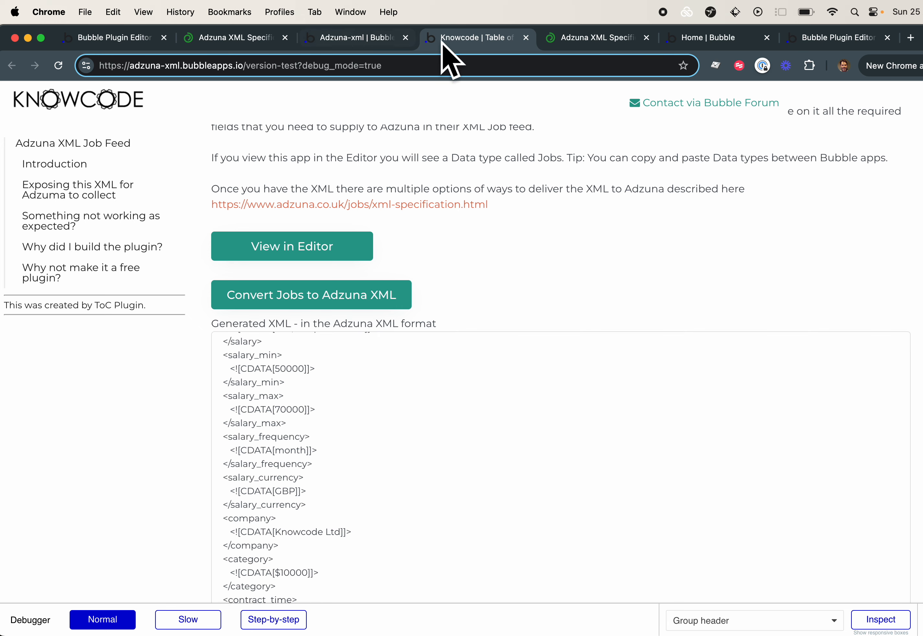
Return to the Adzuna-xml editor and open the adzuna-xml-feed API workflow under Backend workflows
left_click(358, 38)
left_click(90, 108)
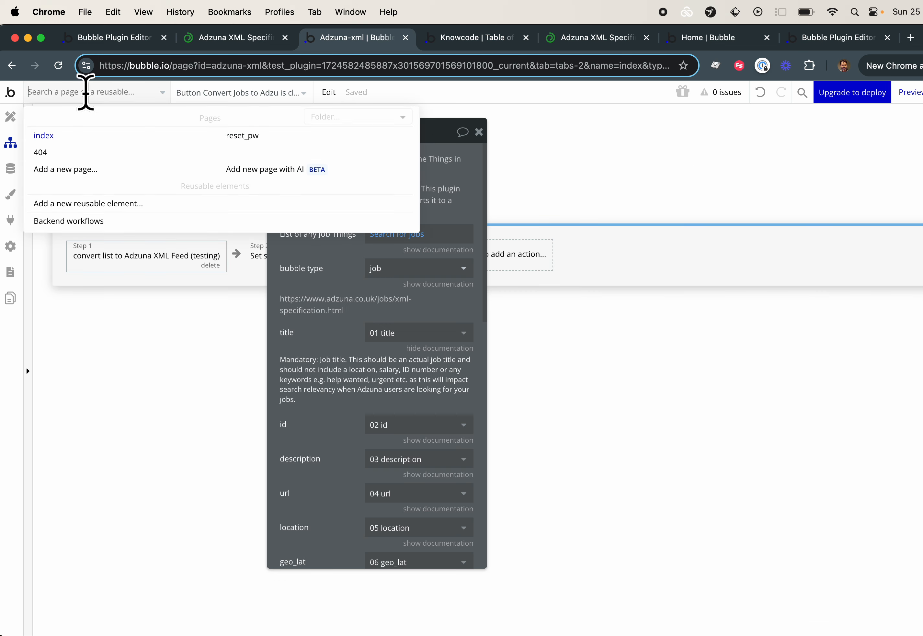
left_click(85, 224)
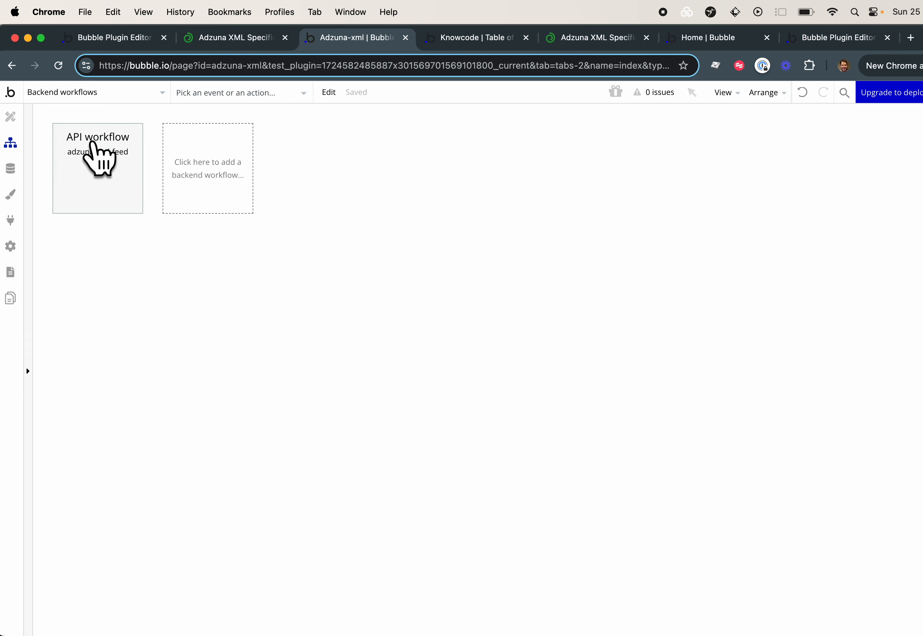
left_click(104, 152)
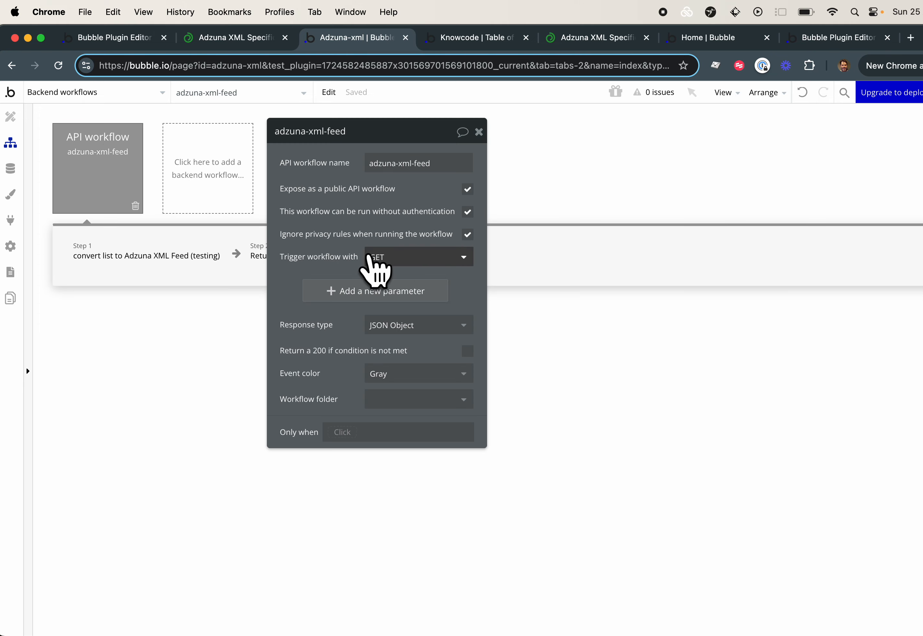
Inspect the field mappings of the backend convert list action and the settings of the Return data from API action
left_click(142, 268)
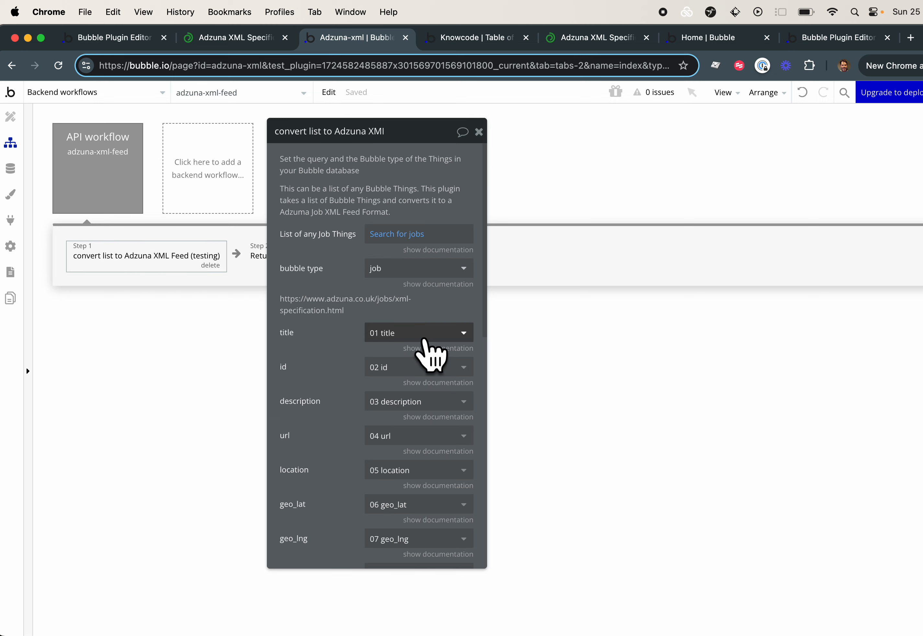
scroll(406, 408, "down", 6)
scroll(407, 408, "down", 5)
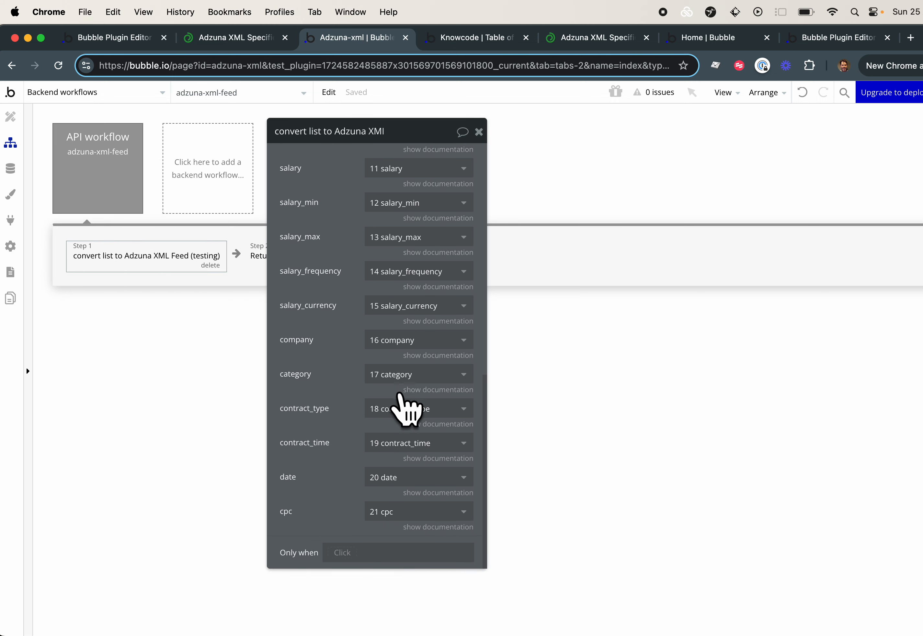
left_click_drag(342, 338, 522, 334)
left_click(299, 258)
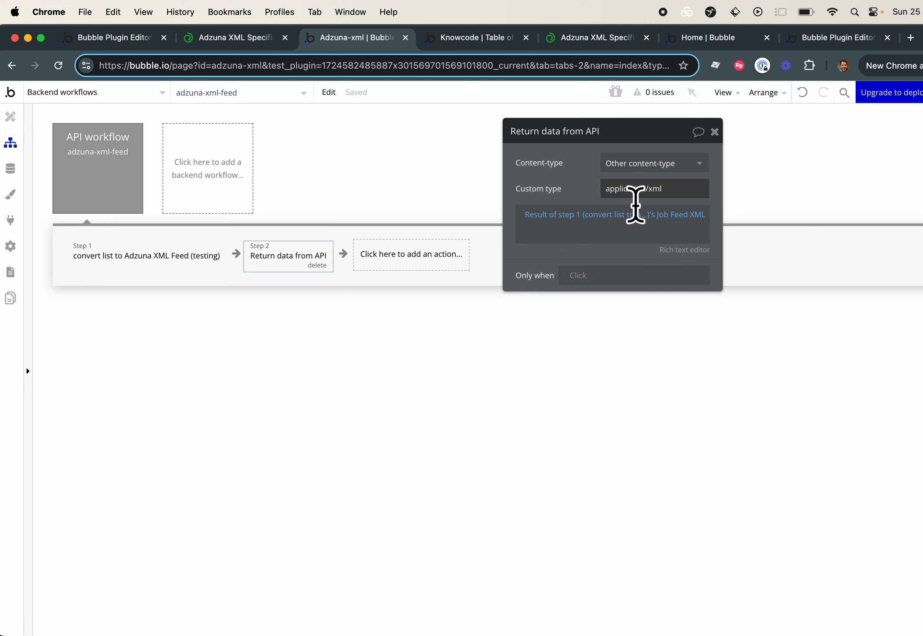
On the Knowcode demo page, highlight the example API endpoint link under Exposing this XML for Adzuma to collect
left_click(452, 40)
scroll(382, 464, "down", 10)
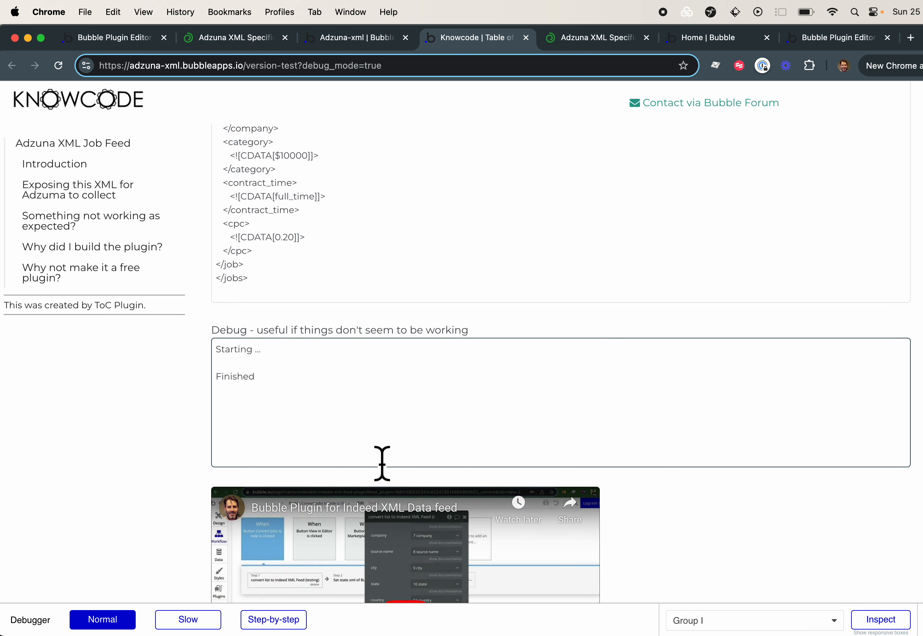
scroll(382, 463, "down", 15)
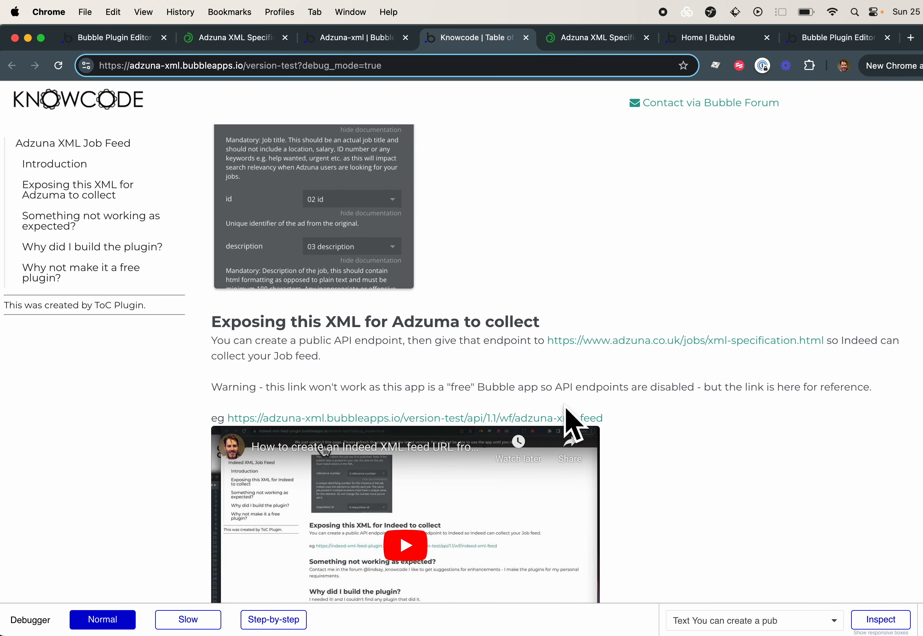
left_click_drag(627, 427, 220, 428)
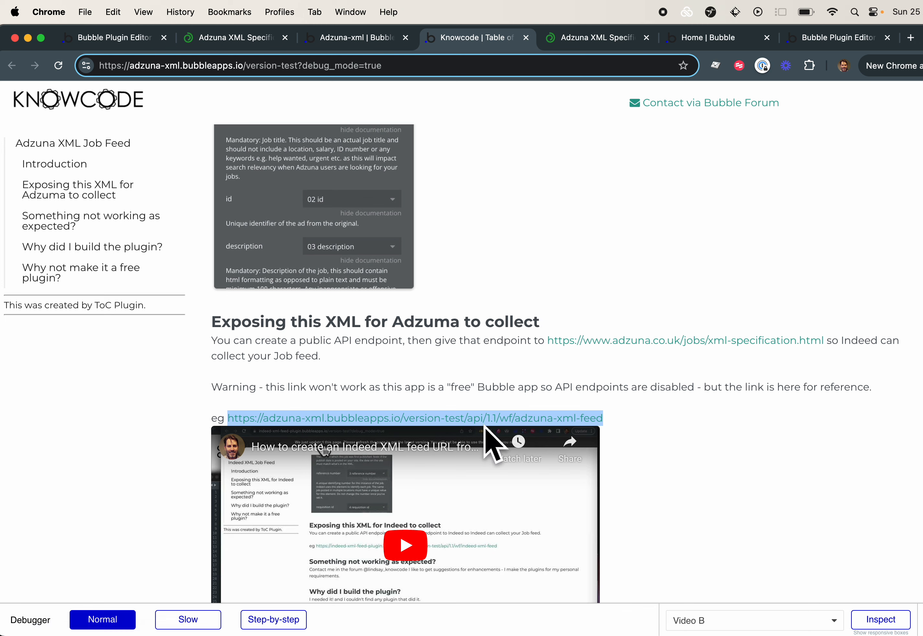
Look back over the job entries in the generated XML on the demo page
scroll(489, 442, "down", 15)
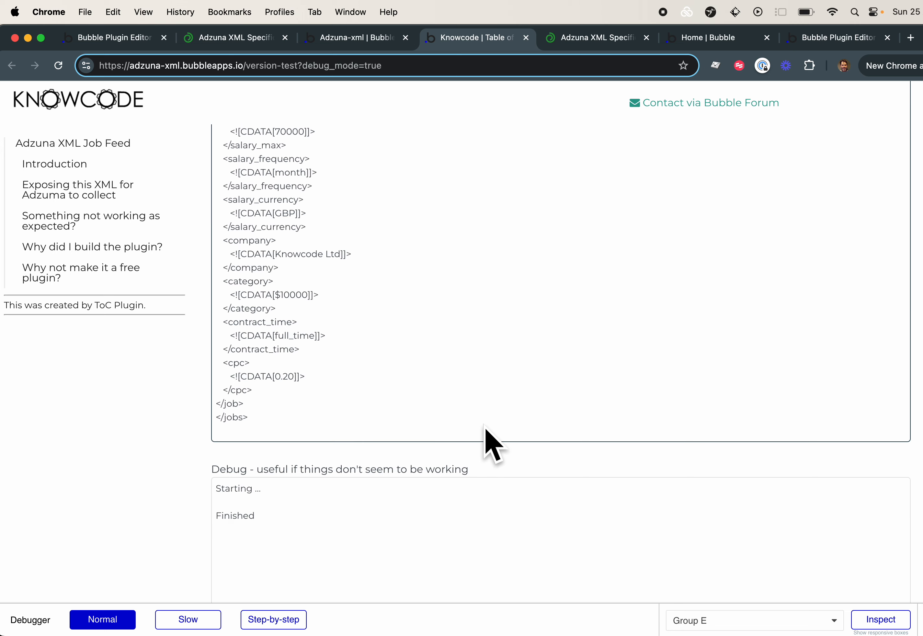
scroll(490, 443, "up", 10)
scroll(489, 442, "up", 5)
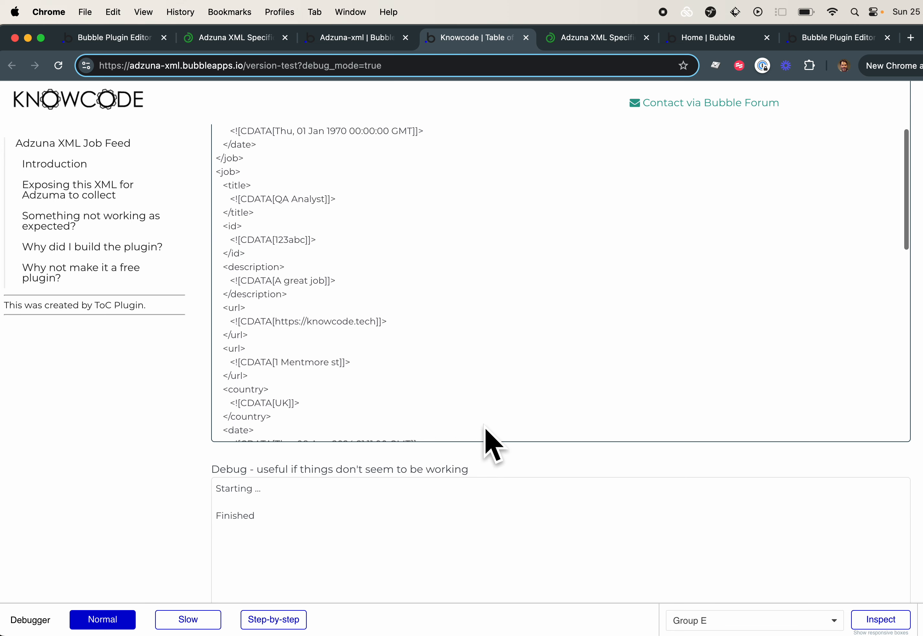
In the Bubble editor's job data type, point out the 11 salary and 12 salary_min text fields
right_click(338, 46)
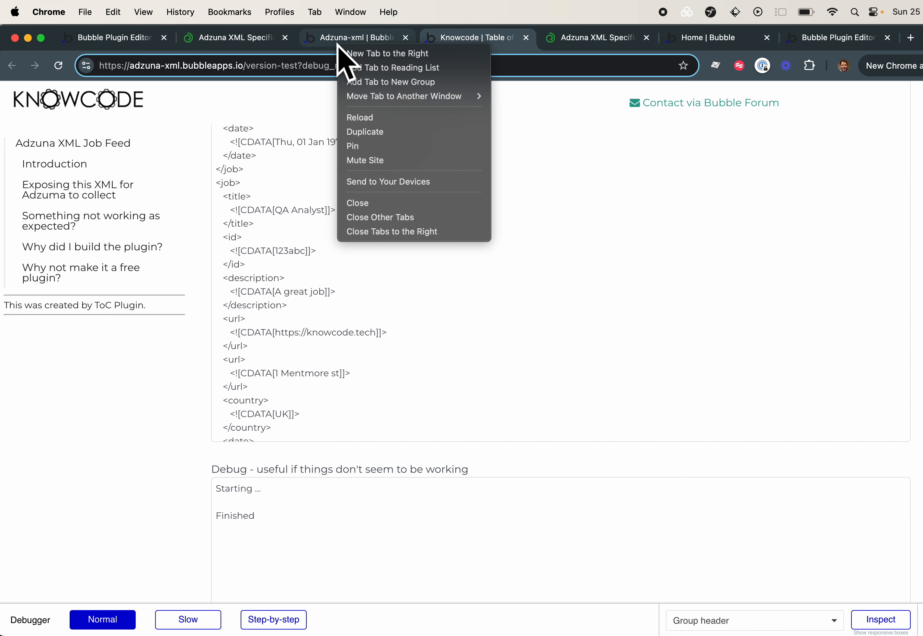
left_click(352, 37)
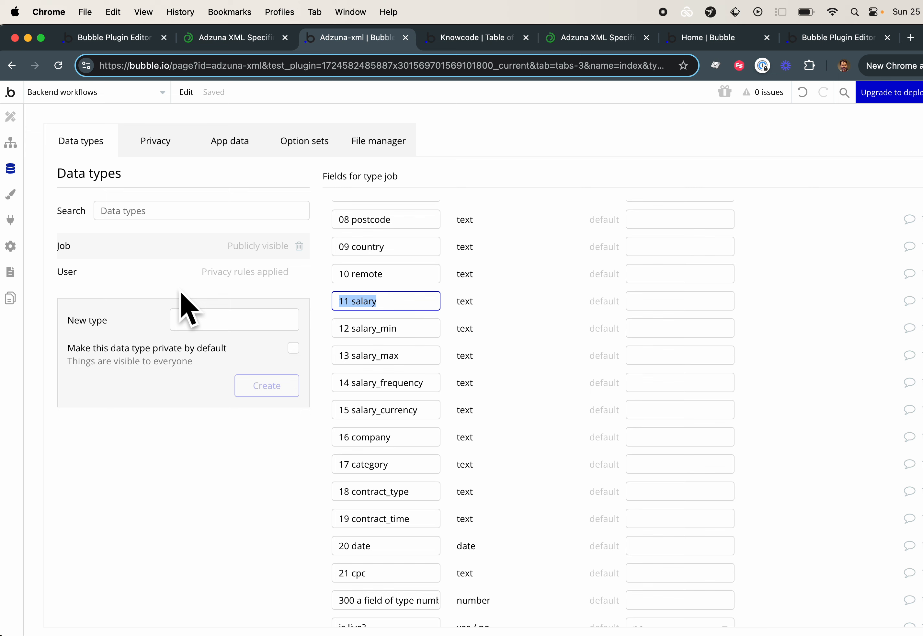
left_click(397, 312)
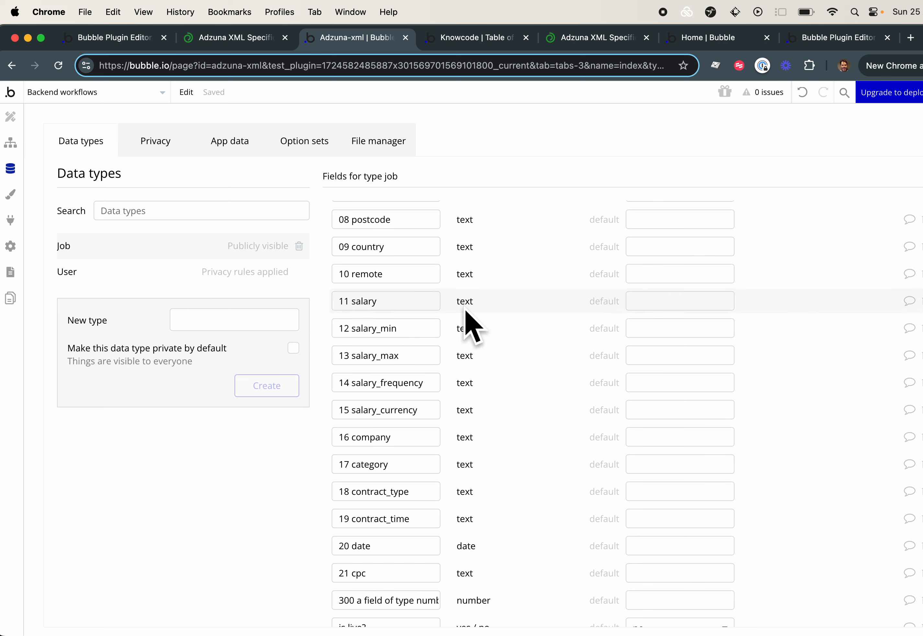
left_click(409, 307)
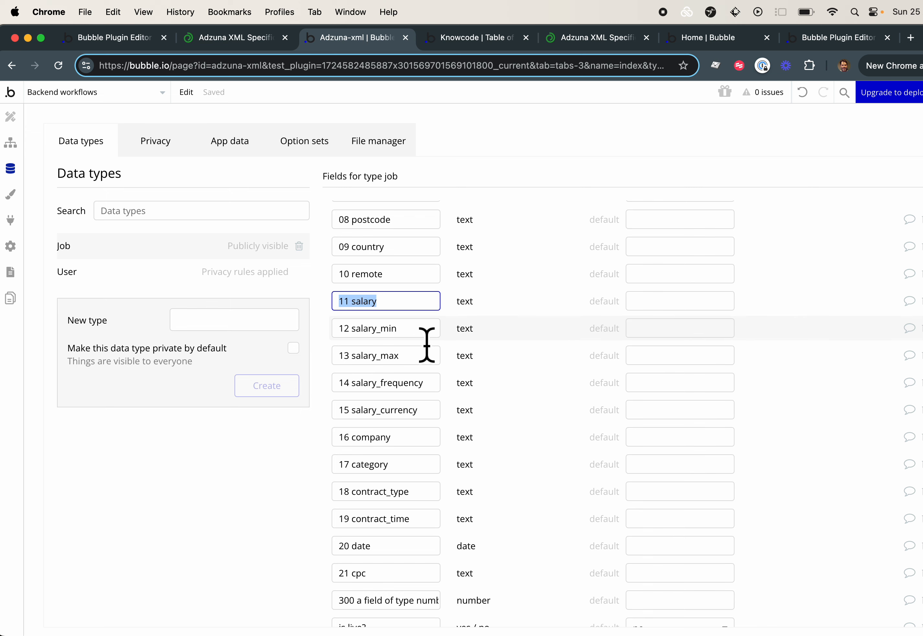
left_click(418, 330)
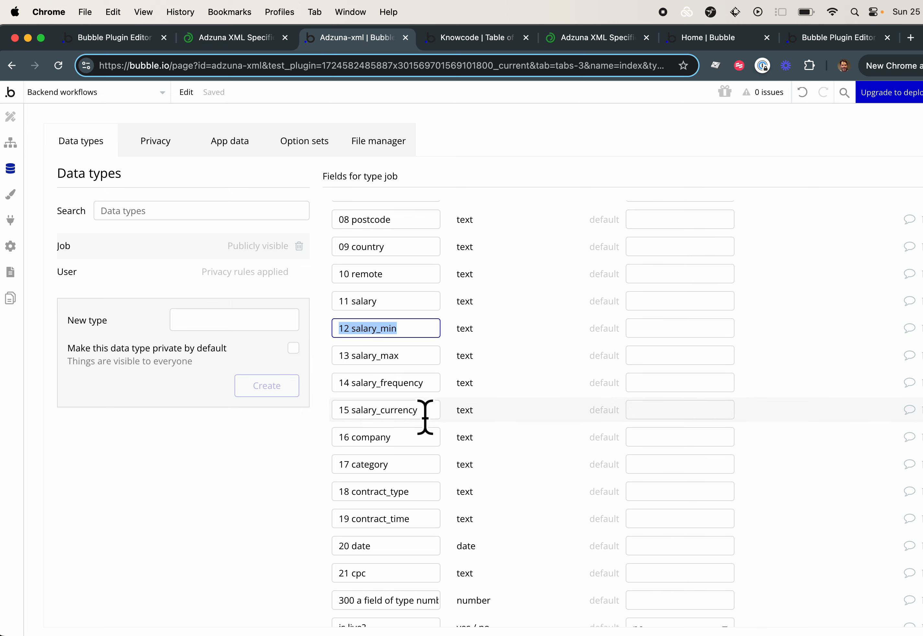
mouse_move(425, 418)
In the Adzuna XML specification, read the country code rules and the supported values for the remote field
left_click(229, 38)
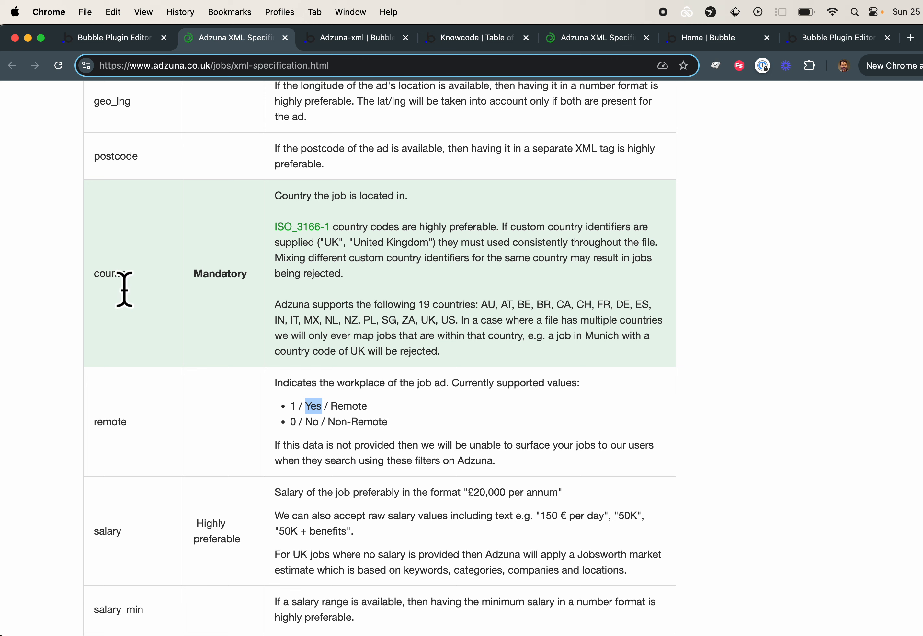
double_click(331, 242)
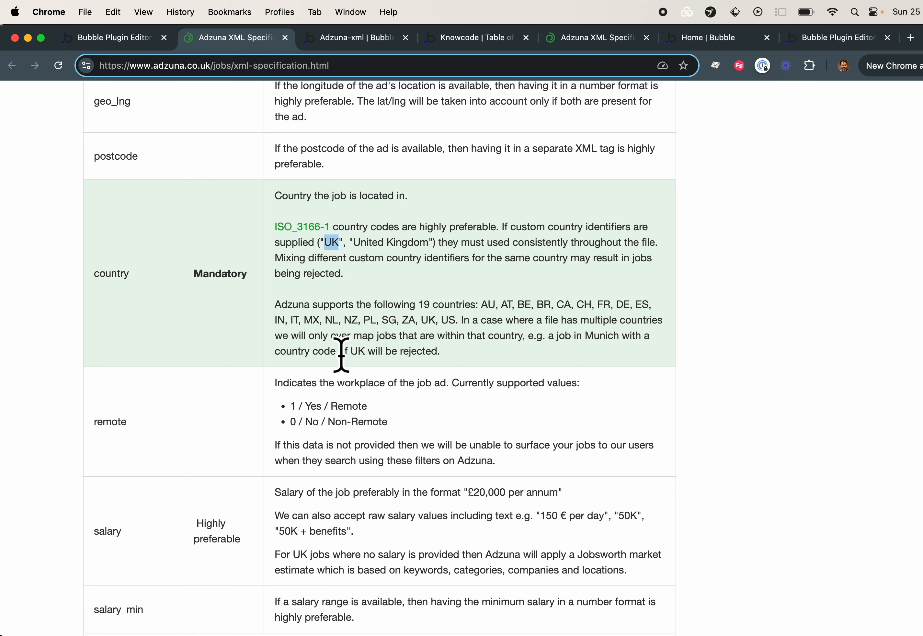
left_click(118, 433)
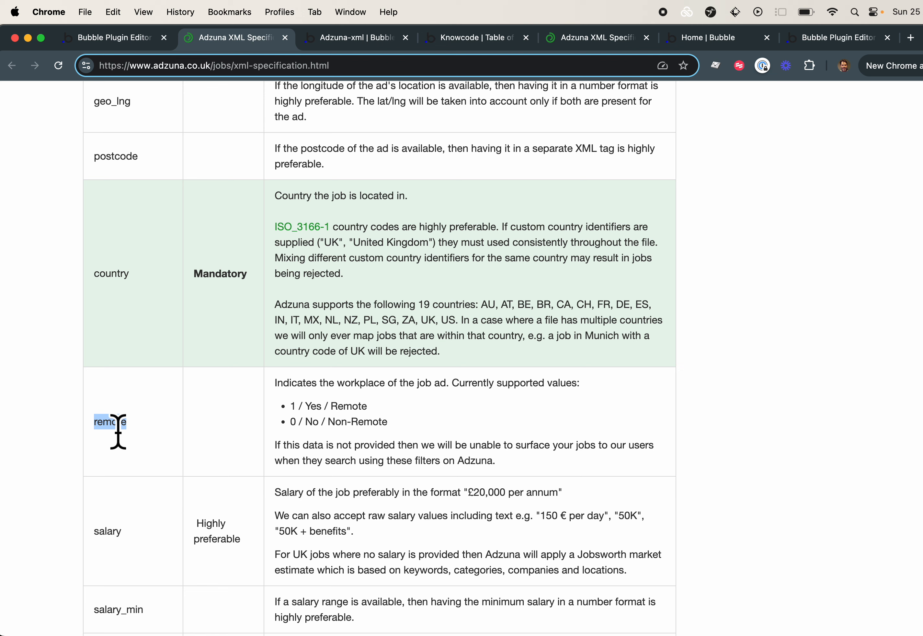
left_click(324, 423)
double_click(318, 408)
double_click(321, 422)
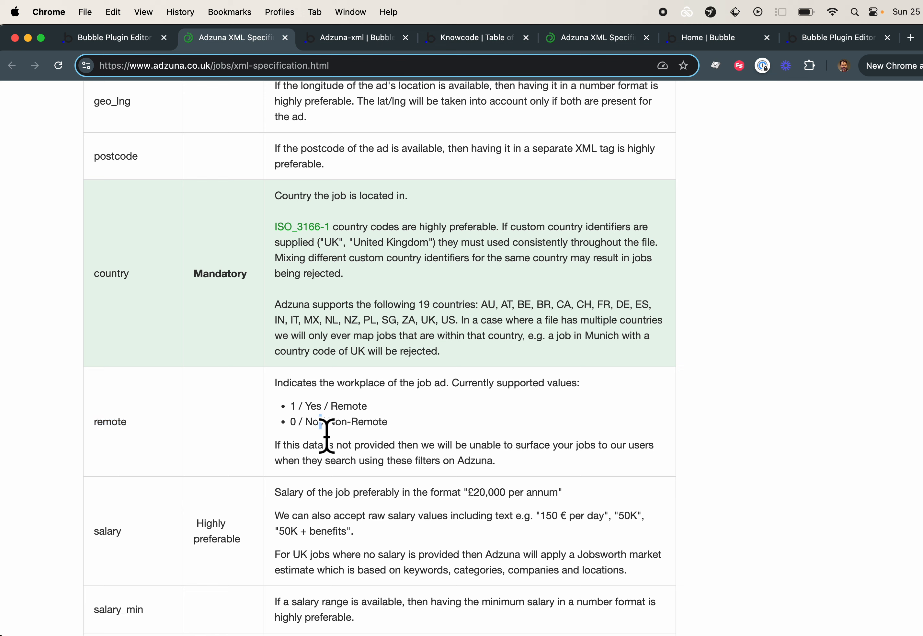
left_click_drag(292, 407, 300, 407)
left_click(313, 408)
Read the salary entries of the specification and highlight the salary_frequency field name
scroll(341, 435, "down", 4)
scroll(342, 434, "down", 2)
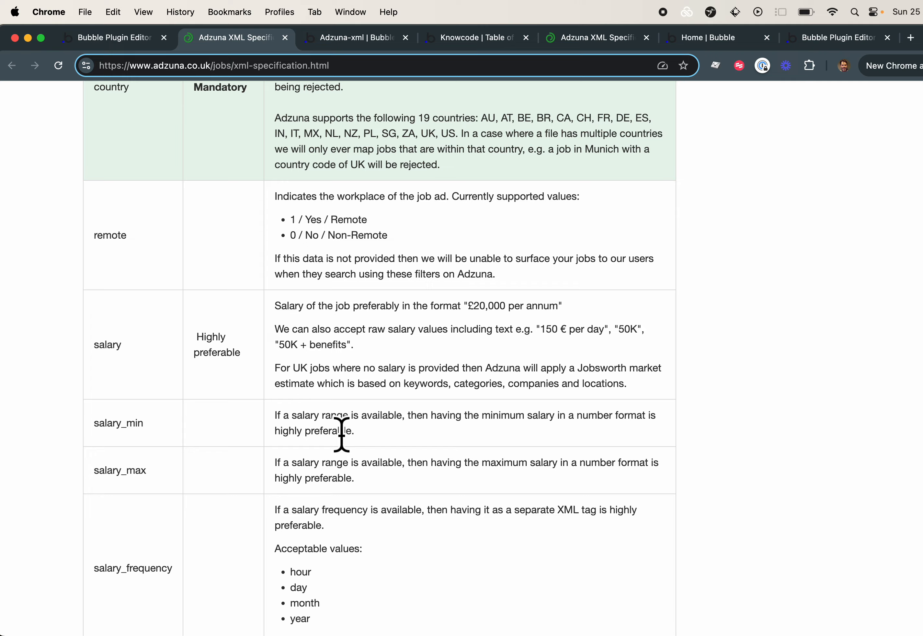
scroll(342, 435, "down", 2)
scroll(342, 435, "up", 15)
scroll(342, 434, "down", 18)
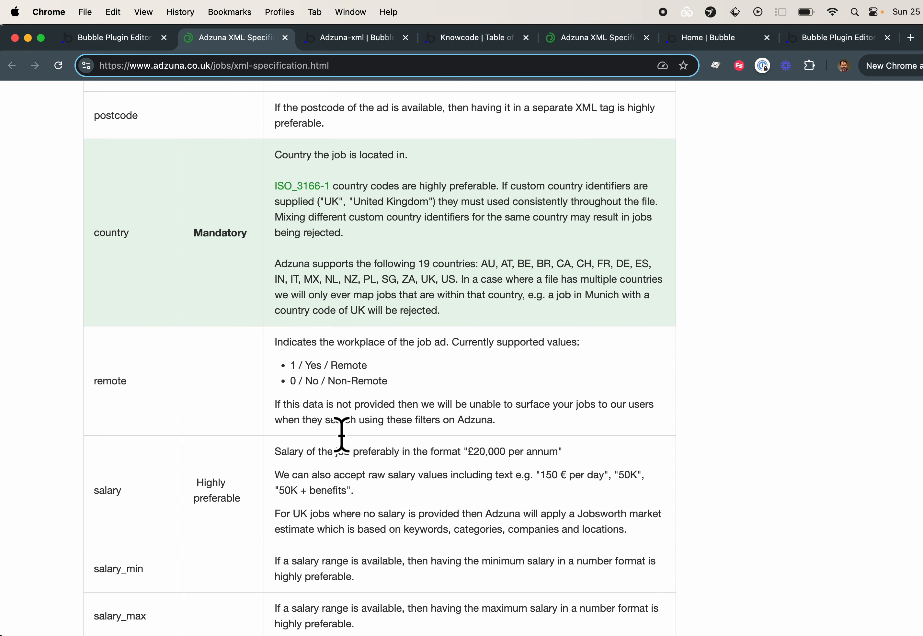
scroll(341, 435, "down", 1)
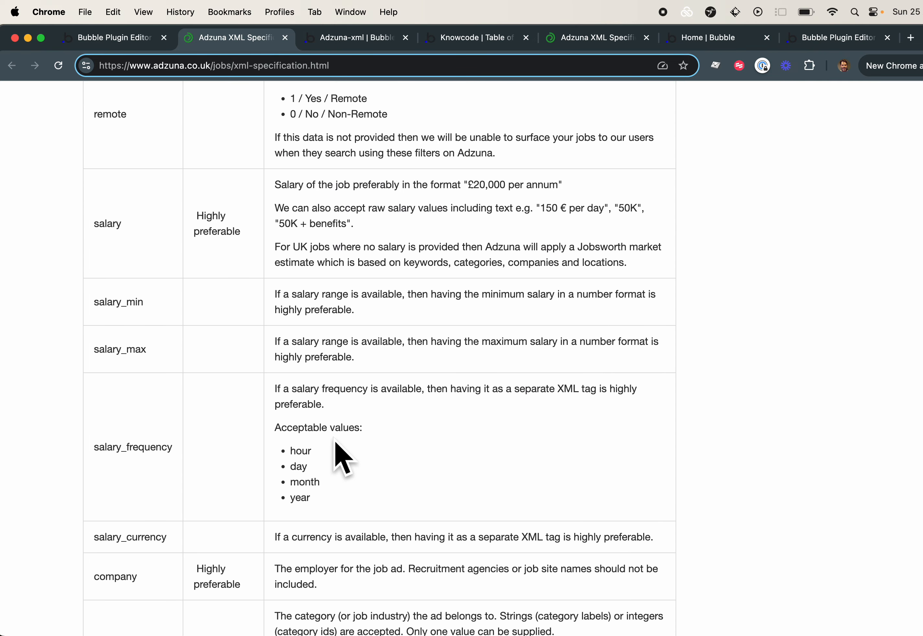
double_click(142, 458)
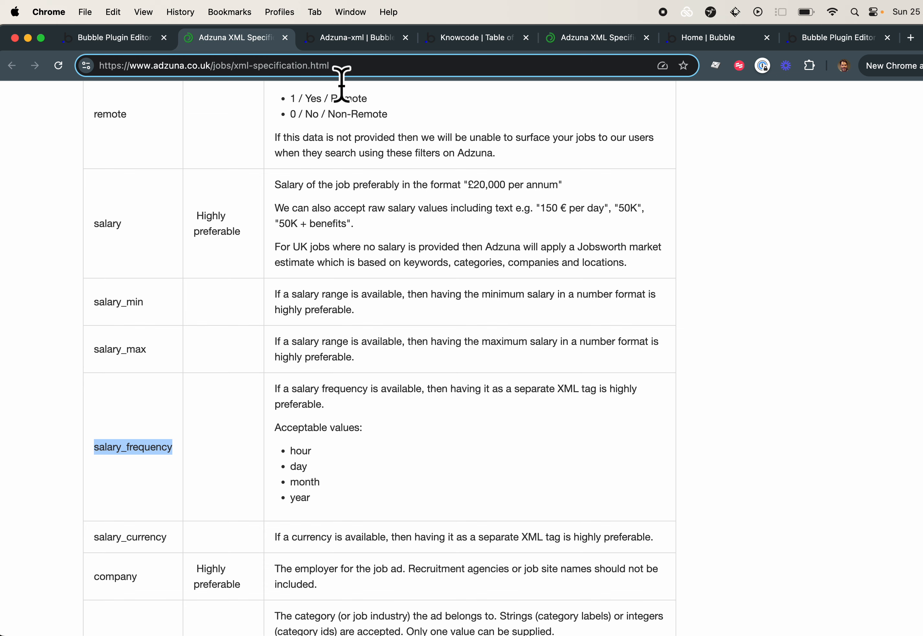
Switch to the Knowcode demo page and review the generated XML and the plugin introduction
left_click(473, 40)
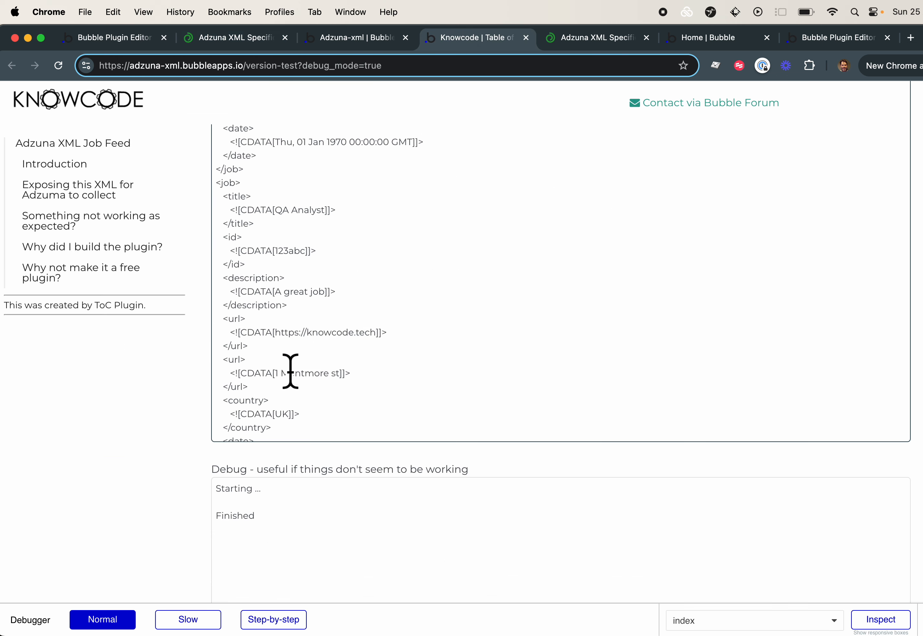
scroll(409, 262, "down", 2)
scroll(408, 264, "up", 7)
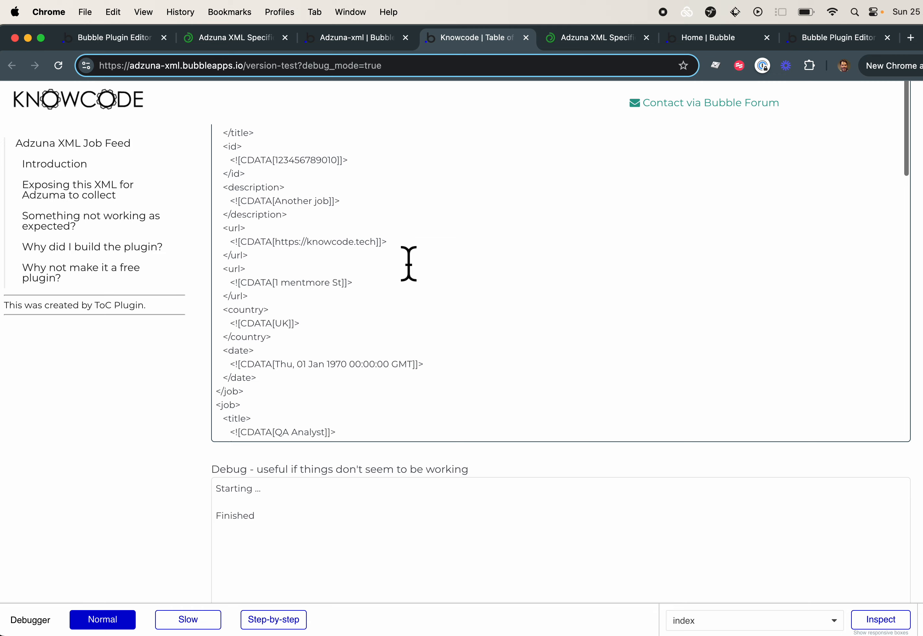
scroll(408, 263, "up", 10)
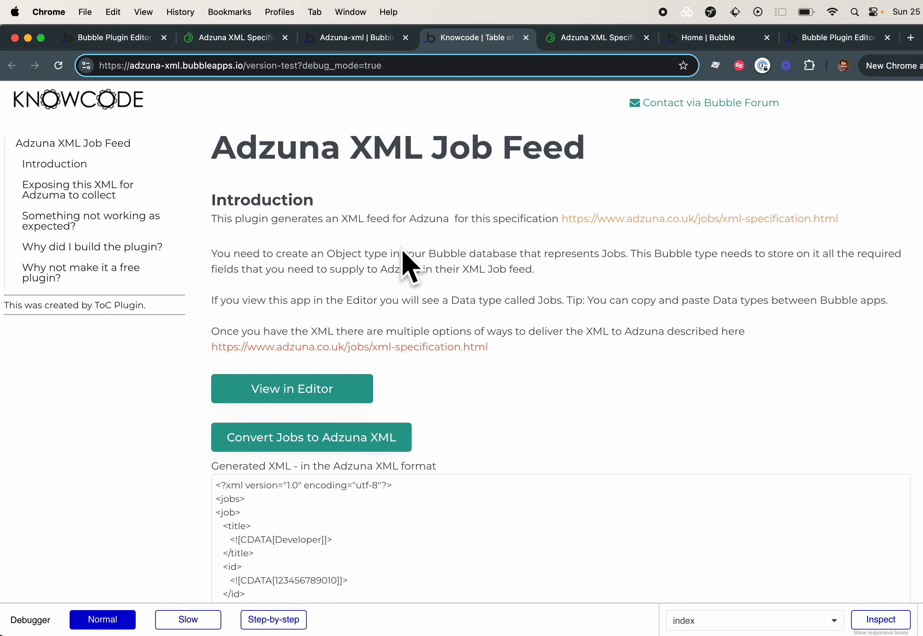
Return to the Bubble editor's backend workflow and review the convert list action's field mappings down to cpc
left_click(333, 37)
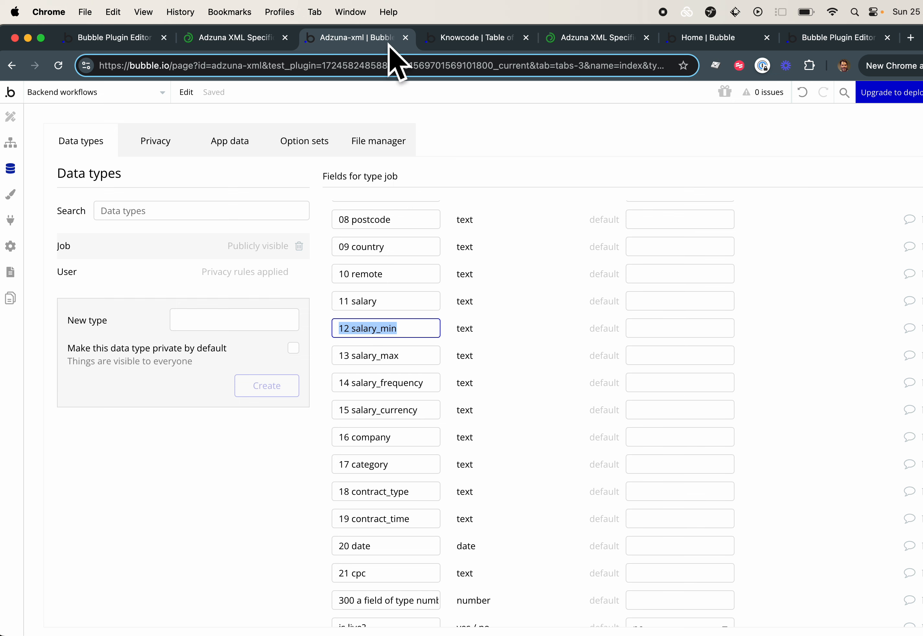
left_click(8, 112)
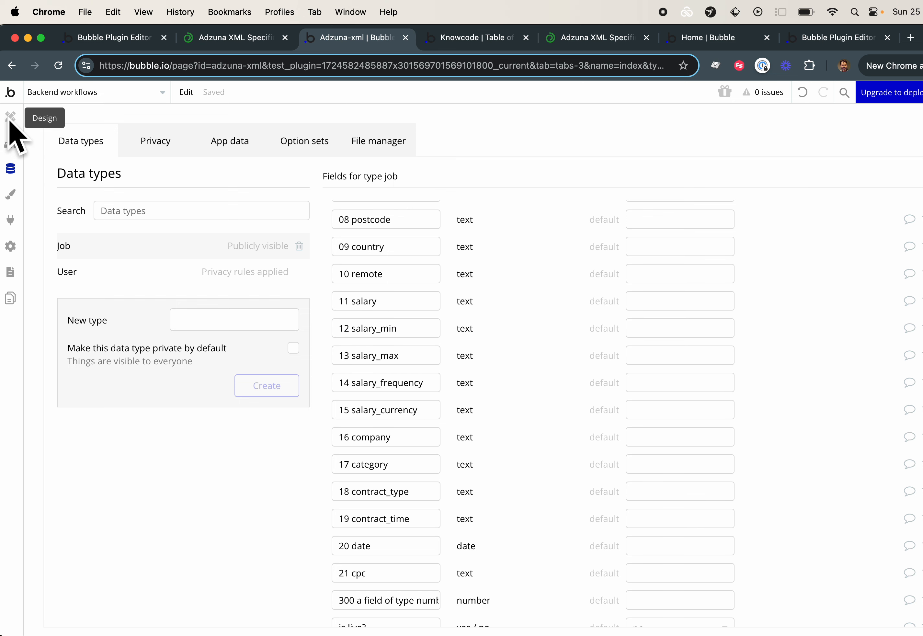
left_click(56, 92)
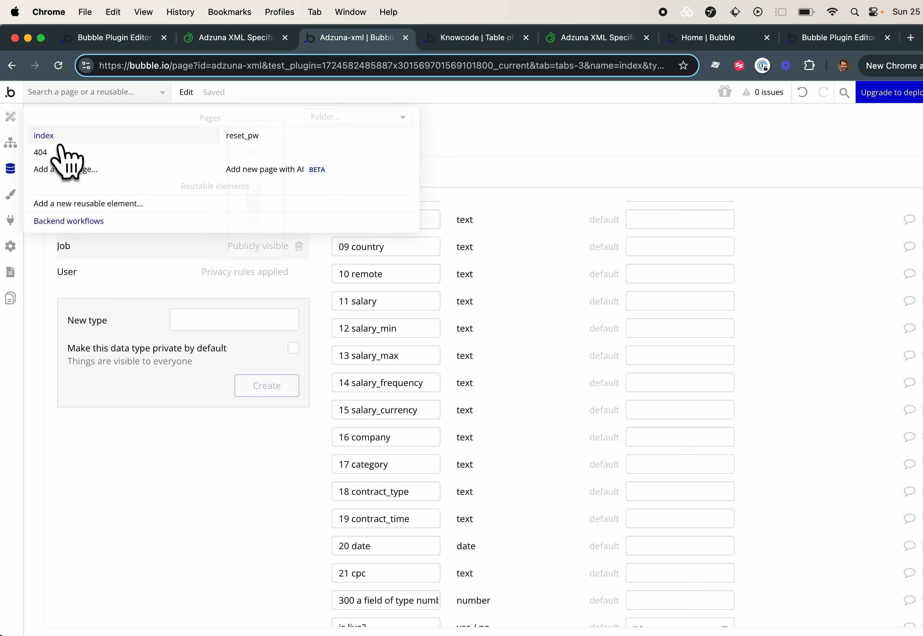
left_click(17, 154)
left_click(205, 261)
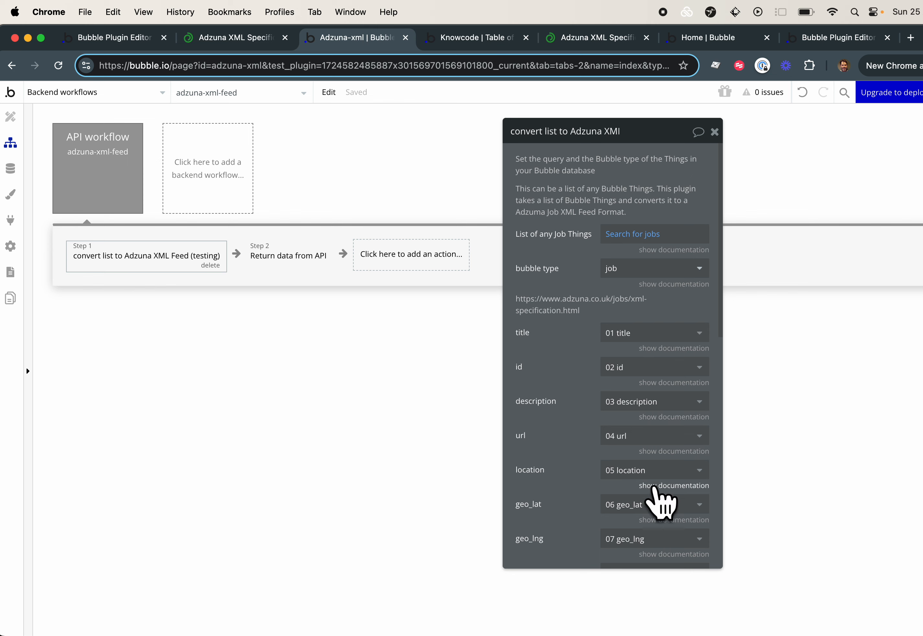
scroll(667, 495, "down", 10)
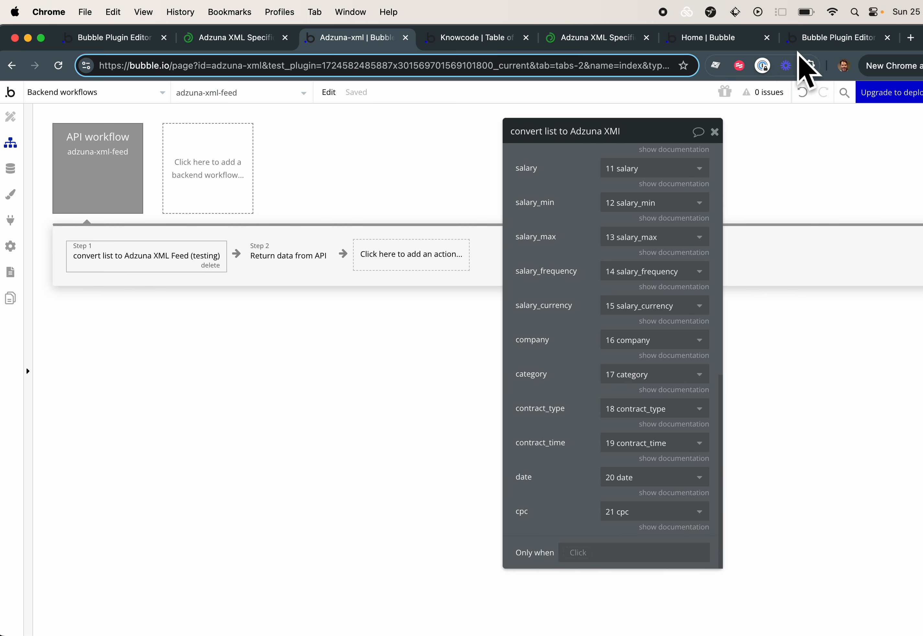